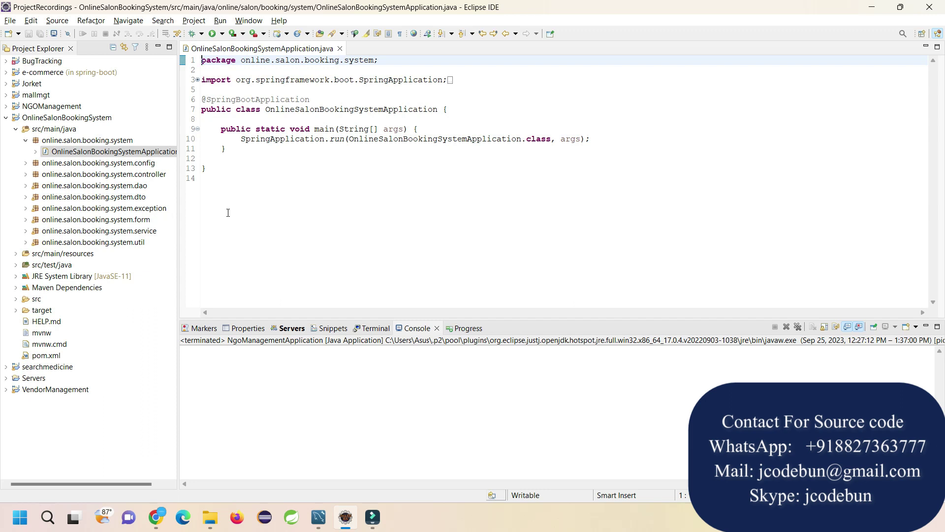
Launch Chrome with the Person 1 profile, then minimize it back to Eclipse.
{"action": "right_click", "coordinate": [156, 517]}
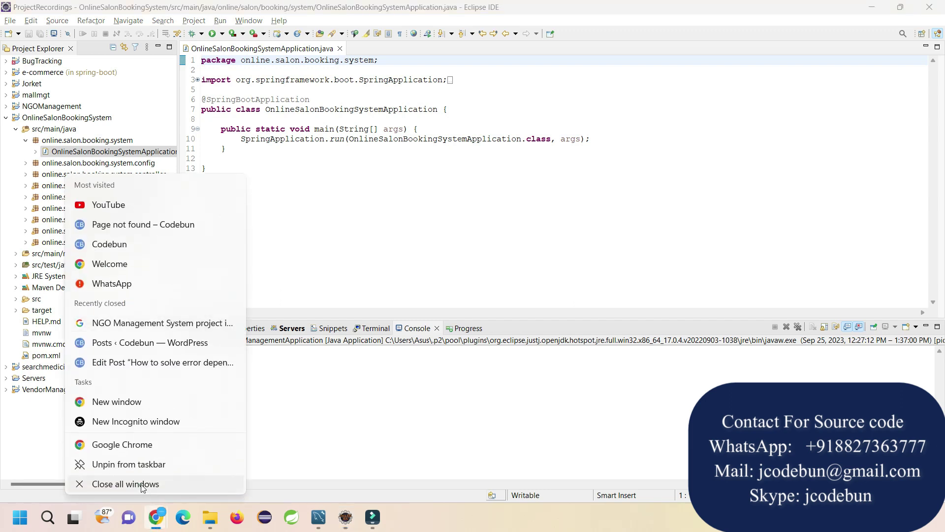
{"action": "left_click", "coordinate": [141, 485]}
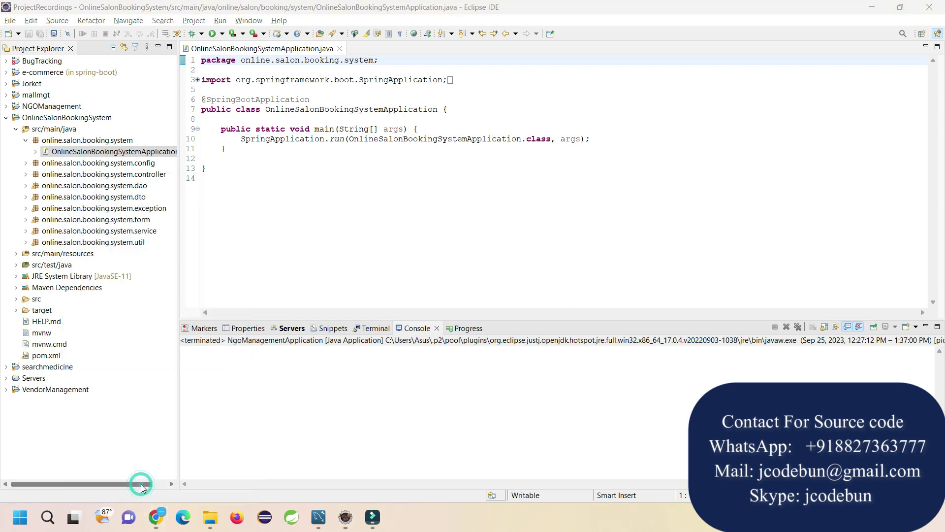
{"action": "left_click", "coordinate": [156, 519]}
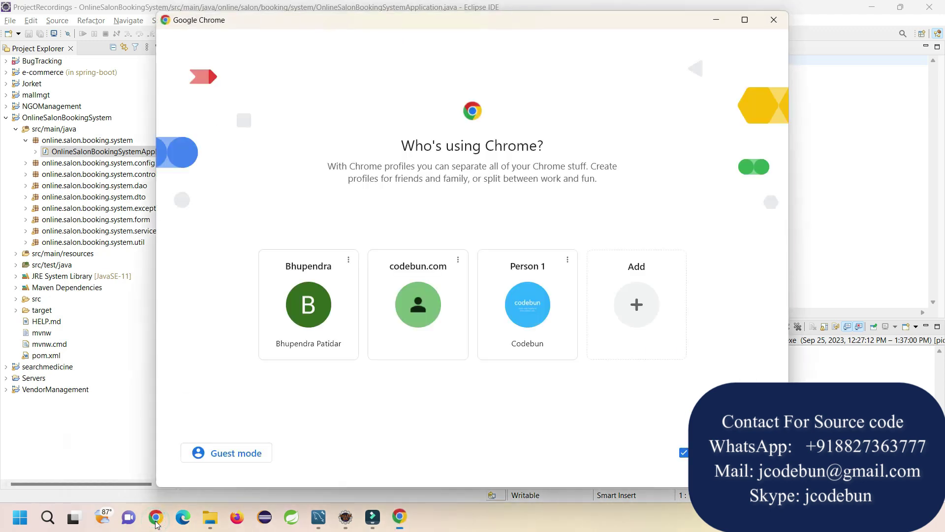
{"action": "left_click", "coordinate": [500, 352]}
{"action": "left_click", "coordinate": [874, 10]}
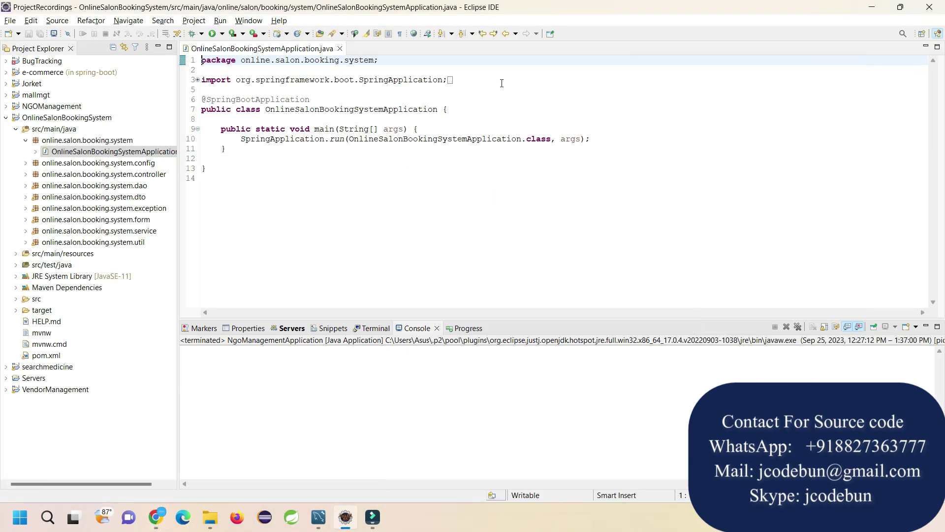
Expand src and src/main in the Project Explorer to reveal java, resources and webapp.
{"action": "left_click", "coordinate": [314, 157]}
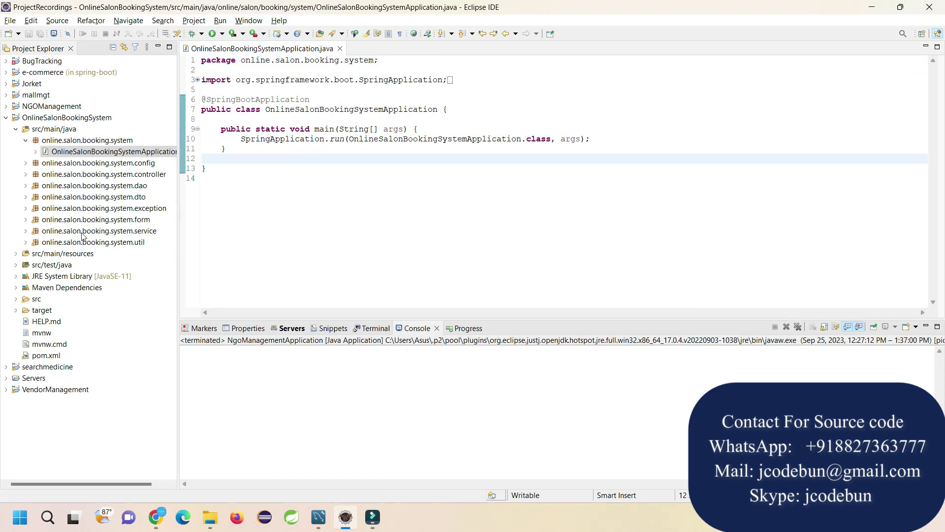
{"action": "double_click", "coordinate": [33, 300]}
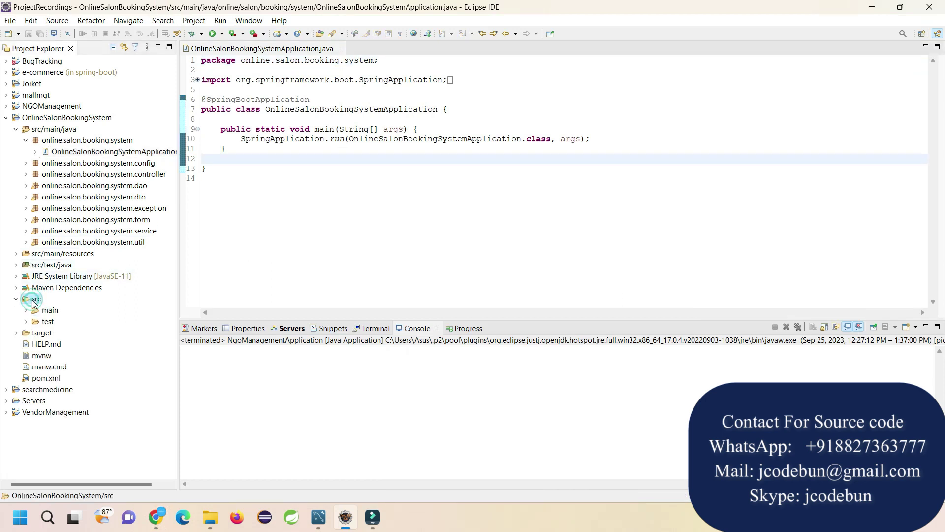
{"action": "double_click", "coordinate": [49, 311]}
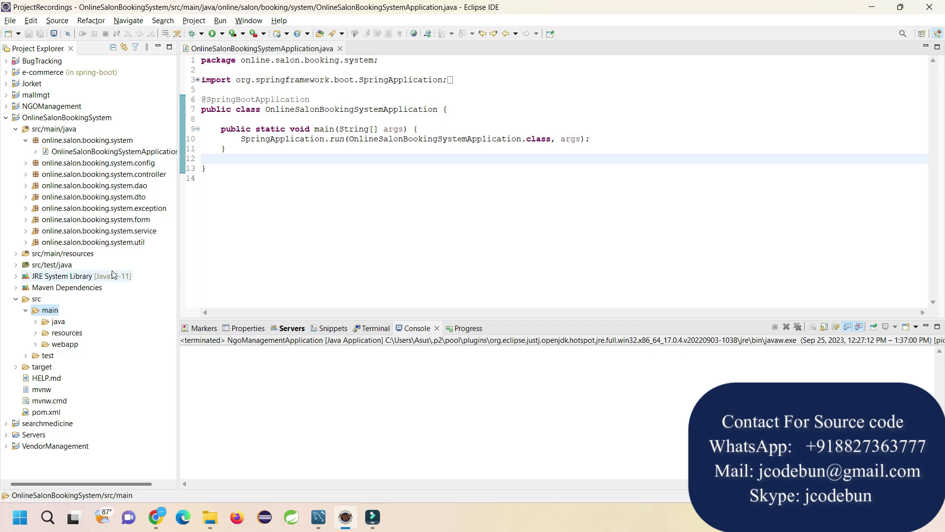
In MySQL Workbench, narrow the login column and close the ngomgmt query and Data Import tabs.
{"action": "left_click", "coordinate": [323, 526]}
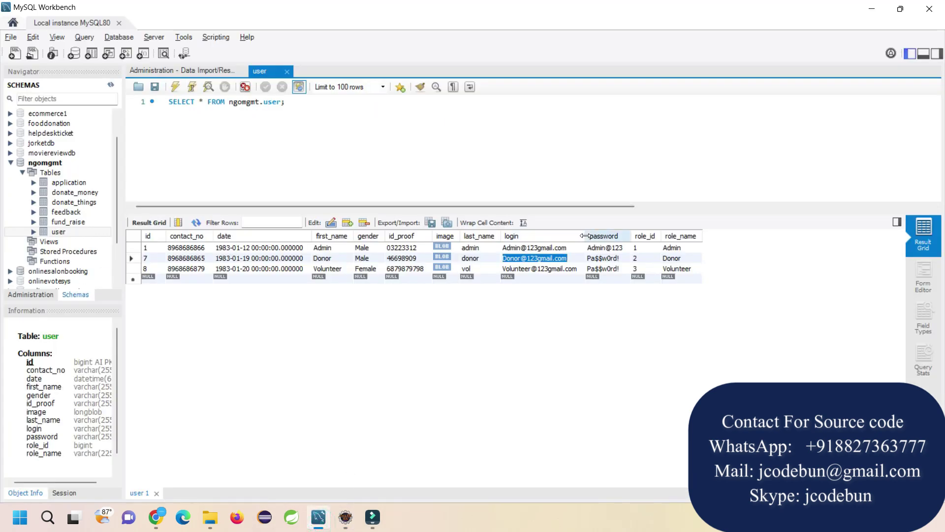
{"action": "left_click_drag", "start_coordinate": [584, 237], "coordinate": [554, 236]}
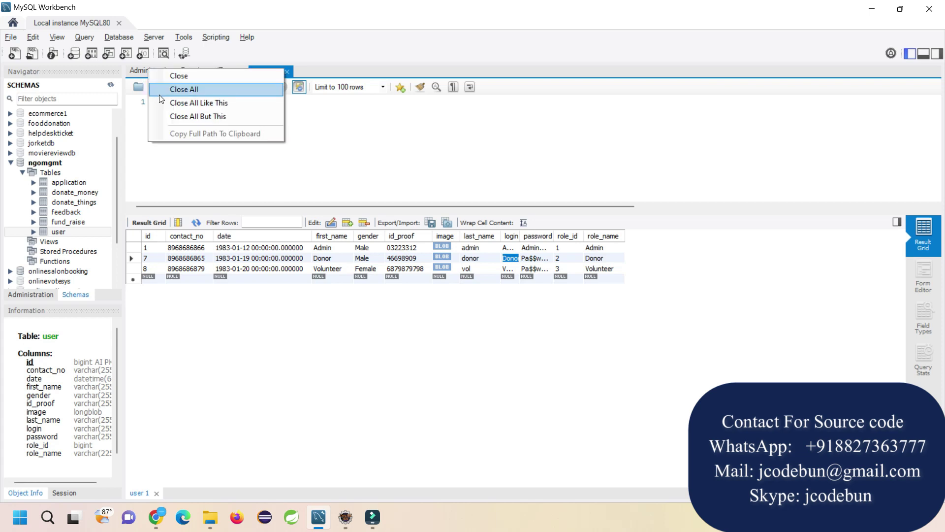
{"action": "left_click", "coordinate": [202, 116]}
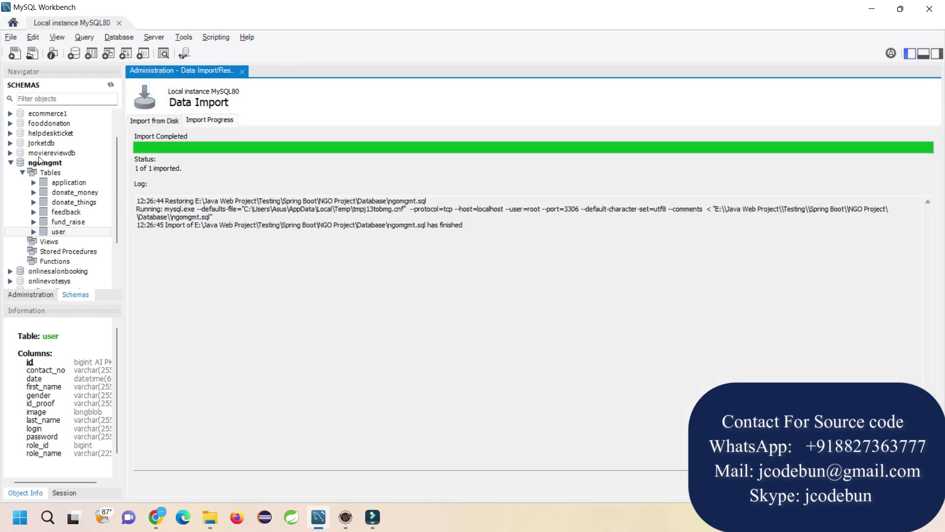
{"action": "key", "text": "ctrl+w"}
Expand the onlinesalonbooking schema and list all rows of its user table.
{"action": "scroll", "coordinate": [44, 271], "scroll_direction": "down", "scroll_amount": 2}
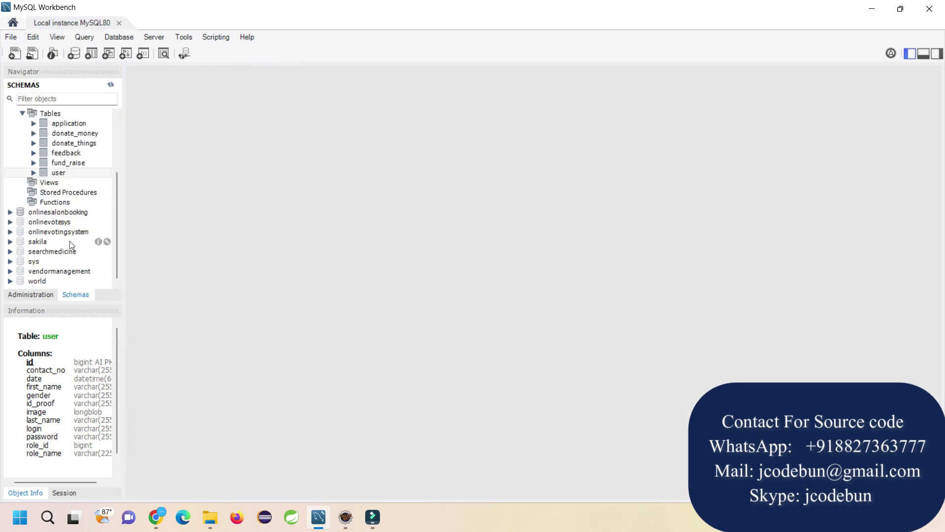
{"action": "left_click", "coordinate": [55, 213]}
{"action": "double_click", "coordinate": [56, 213]}
{"action": "scroll", "coordinate": [59, 227], "scroll_direction": "down", "scroll_amount": 2}
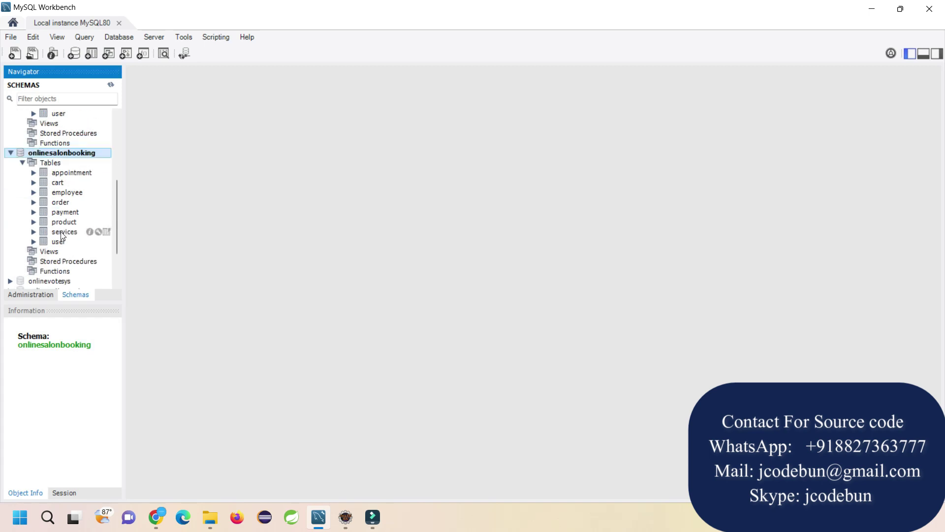
{"action": "left_click", "coordinate": [57, 242]}
{"action": "double_click", "coordinate": [59, 243]}
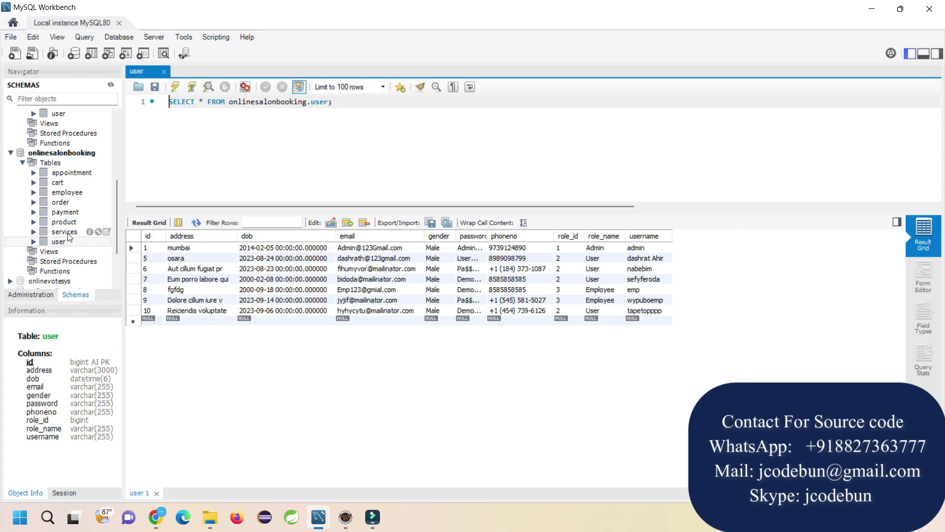
{"action": "left_click", "coordinate": [872, 8]}
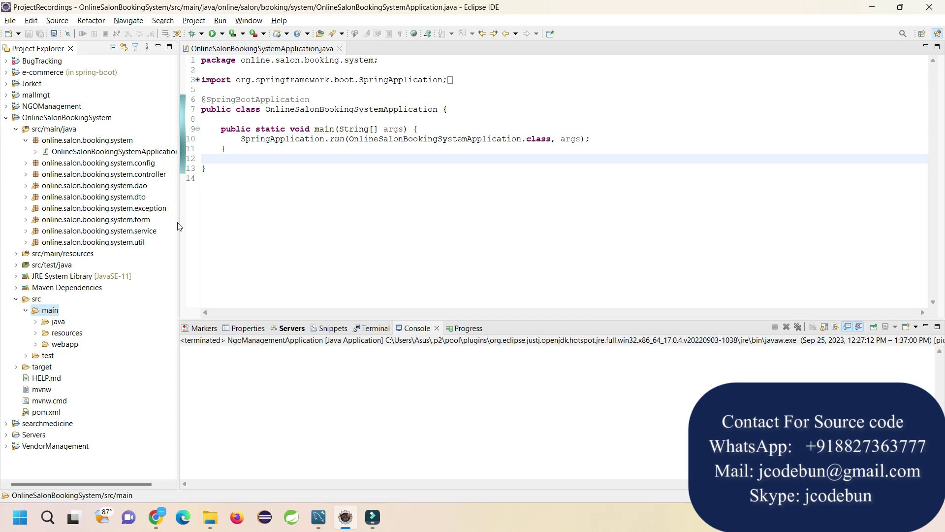
Run the salon main class as a Java Application and enlarge the console to read the startup logs.
{"action": "left_click", "coordinate": [87, 140]}
{"action": "double_click", "coordinate": [107, 152]}
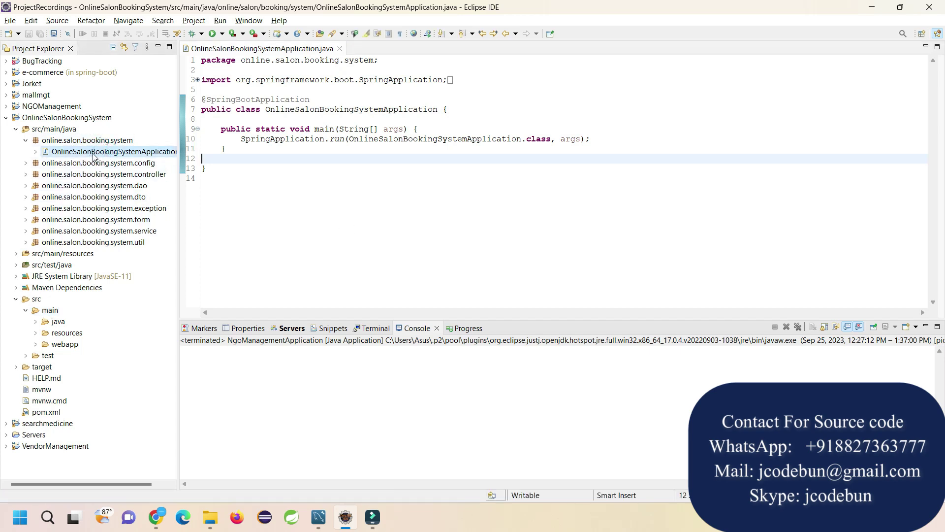
{"action": "right_click", "coordinate": [95, 159]}
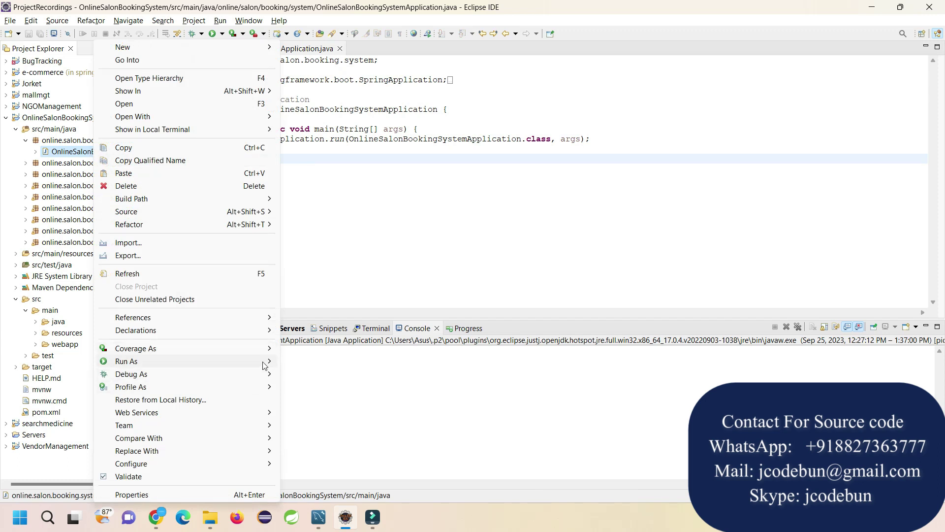
{"action": "mouse_move", "coordinate": [267, 365]}
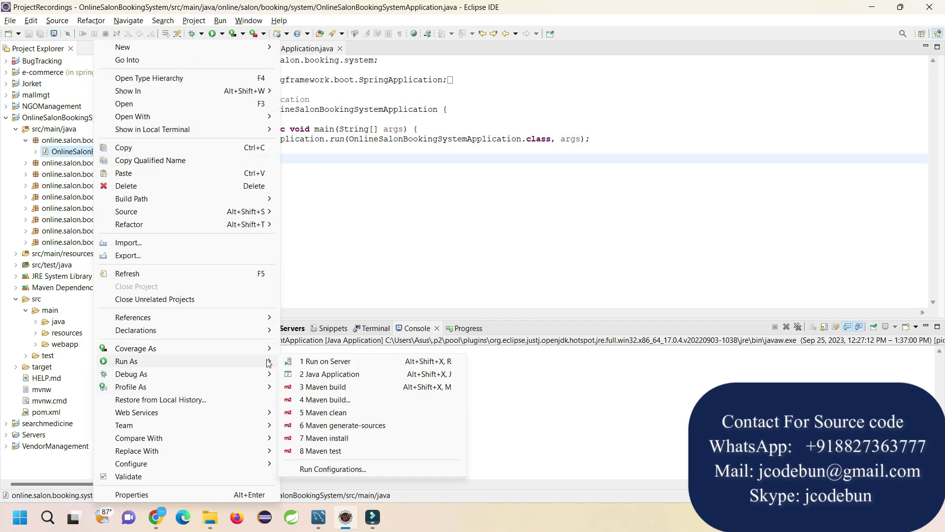
{"action": "left_click", "coordinate": [322, 375]}
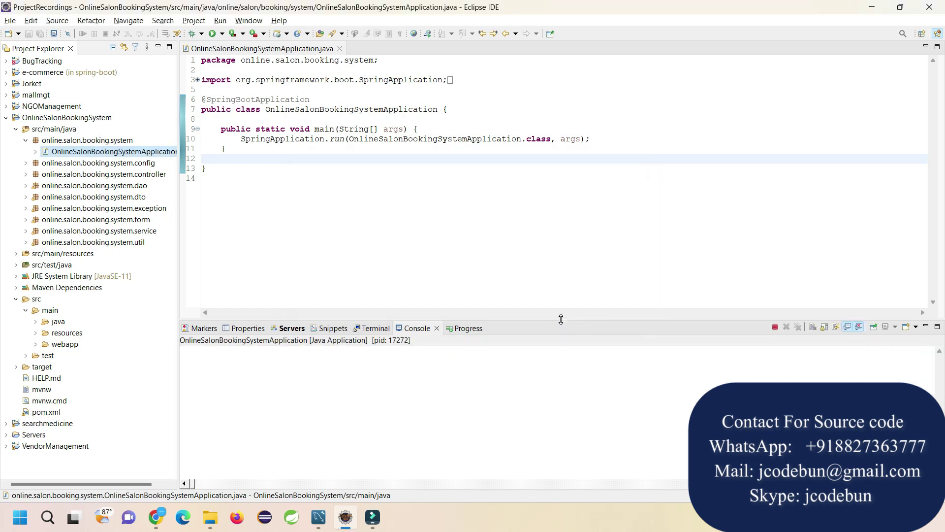
{"action": "left_click_drag", "start_coordinate": [560, 321], "coordinate": [546, 284]}
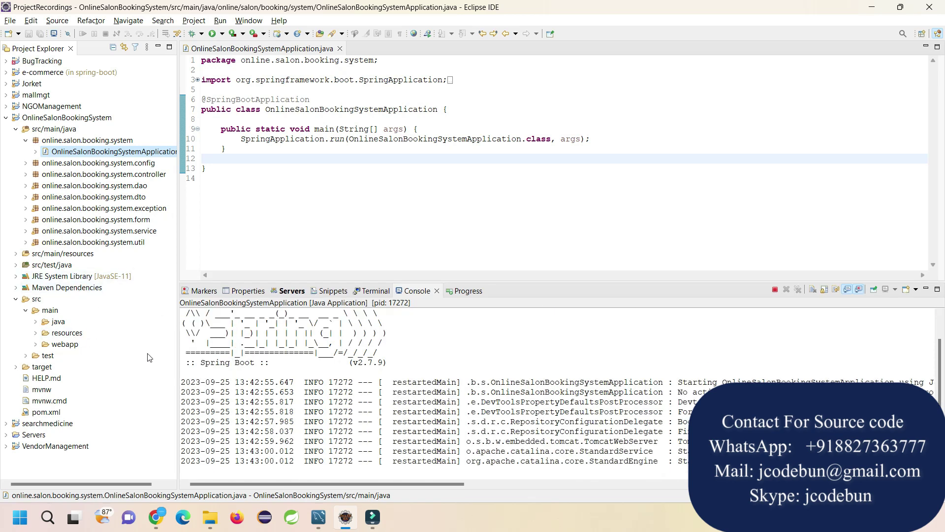
Copy the project URL from line 24 of application.properties.
{"action": "double_click", "coordinate": [59, 253]}
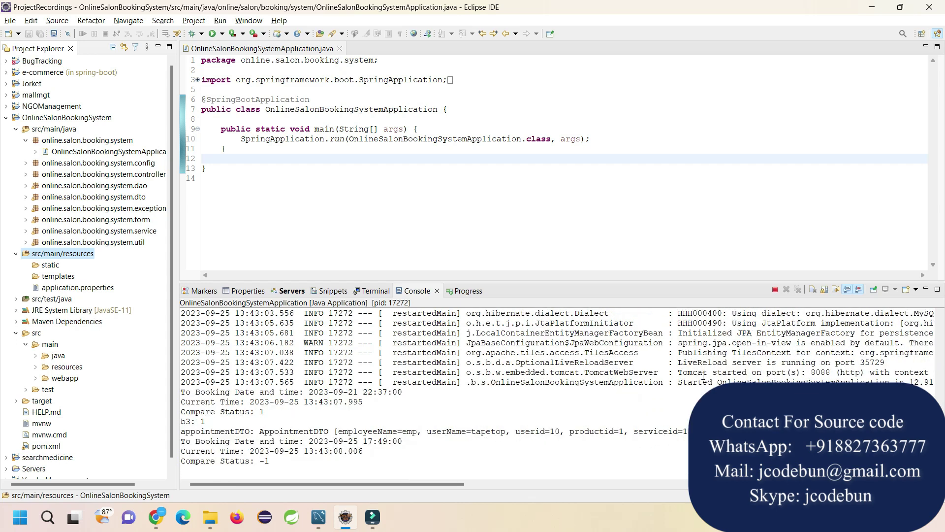
{"action": "double_click", "coordinate": [829, 374]}
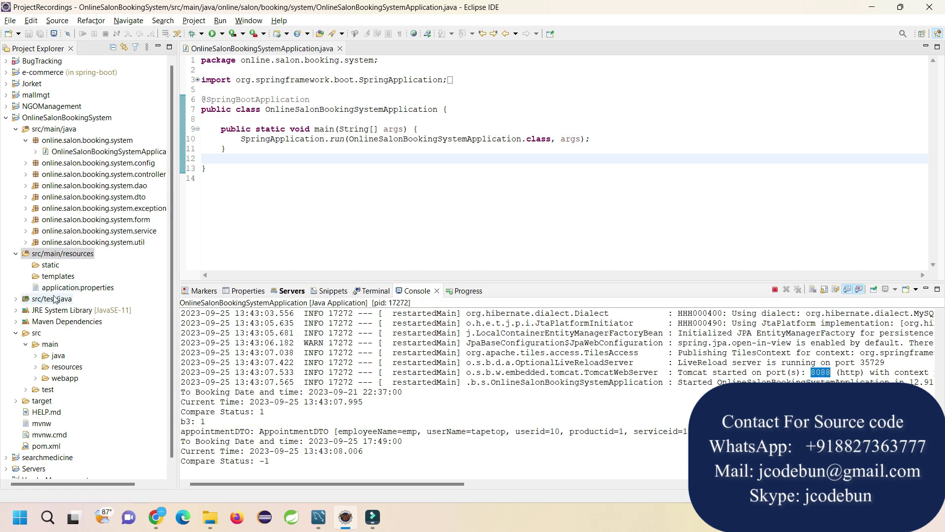
{"action": "double_click", "coordinate": [75, 288]}
{"action": "scroll", "coordinate": [417, 202], "scroll_direction": "down", "scroll_amount": 3}
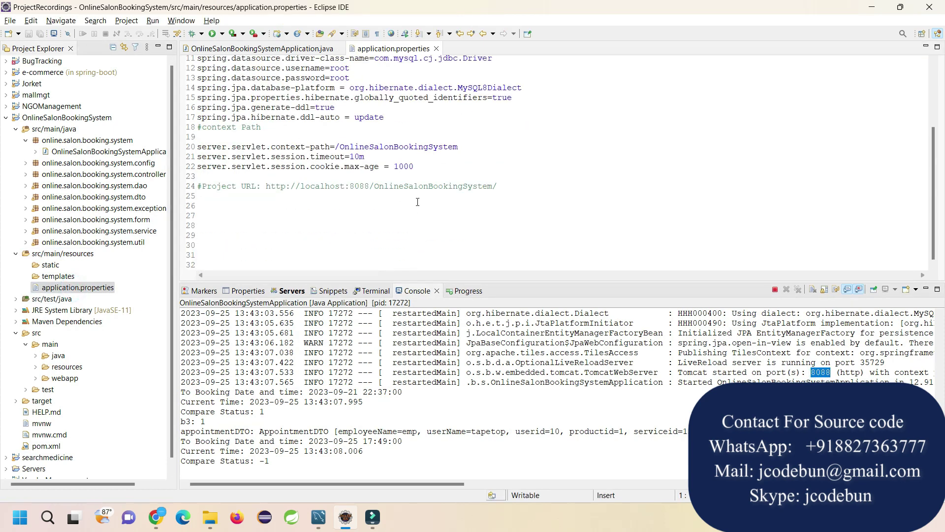
{"action": "left_click_drag", "start_coordinate": [499, 186], "coordinate": [268, 187]}
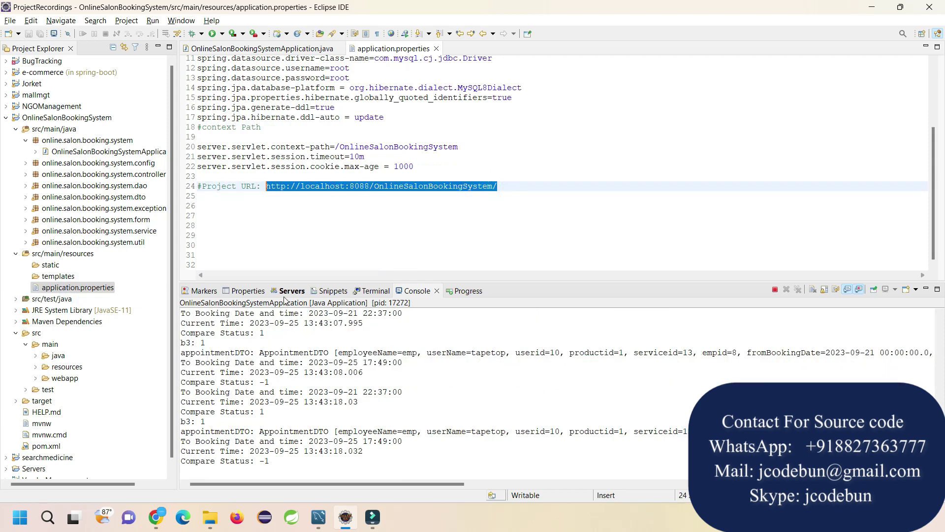
{"action": "right_click", "coordinate": [328, 186]}
{"action": "left_click", "coordinate": [358, 231]}
Paste the copied project URL into Chrome to load the salon booking site.
{"action": "left_click", "coordinate": [157, 517]}
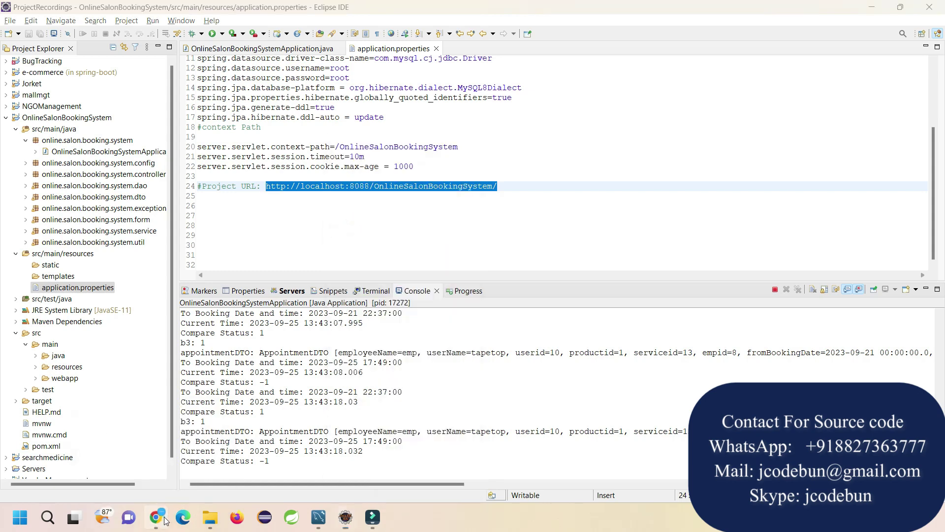
{"action": "key", "text": "ctrl+v"}
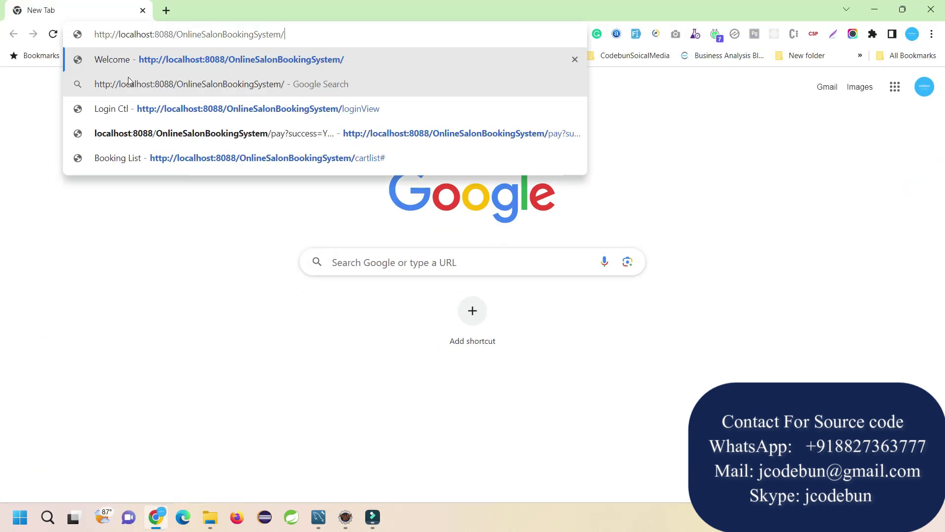
{"action": "key", "text": "Return"}
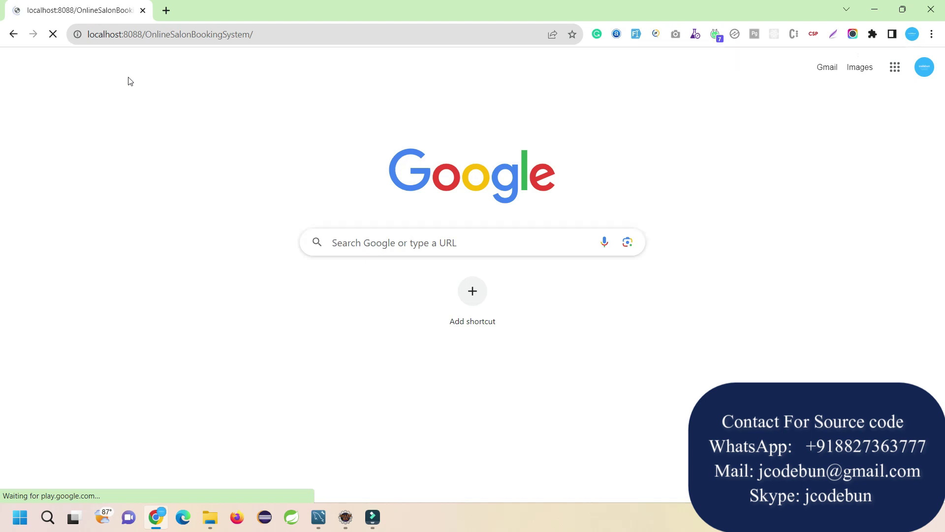
Scroll through the salon home page, then bring up the user table results in MySQL Workbench.
{"action": "scroll", "coordinate": [443, 244], "scroll_direction": "down", "scroll_amount": 1}
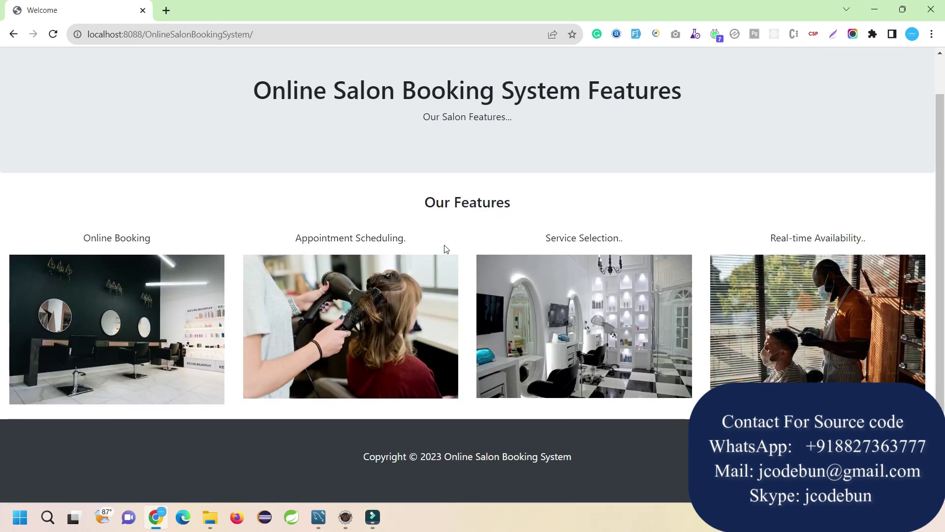
{"action": "scroll", "coordinate": [424, 241], "scroll_direction": "up", "scroll_amount": 1}
{"action": "scroll", "coordinate": [401, 239], "scroll_direction": "down", "scroll_amount": 1}
{"action": "scroll", "coordinate": [402, 207], "scroll_direction": "up", "scroll_amount": 1}
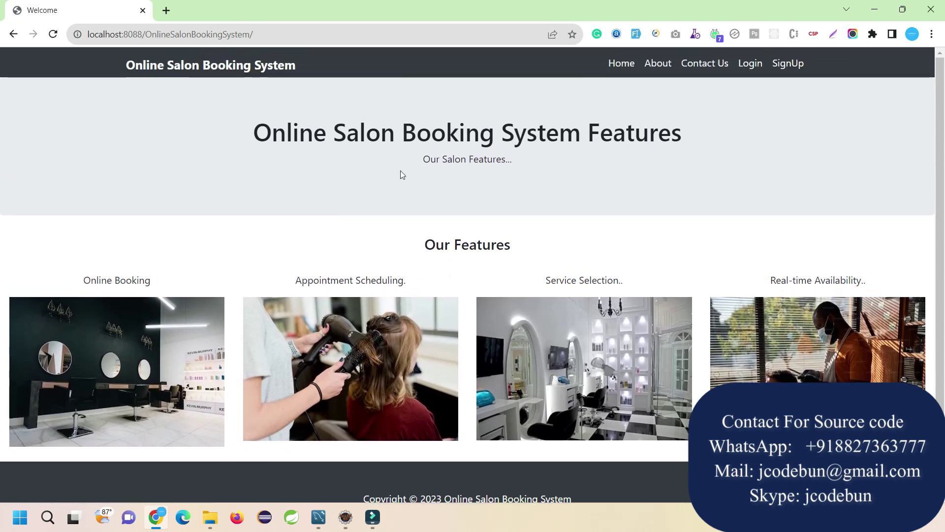
{"action": "left_click", "coordinate": [427, 129]}
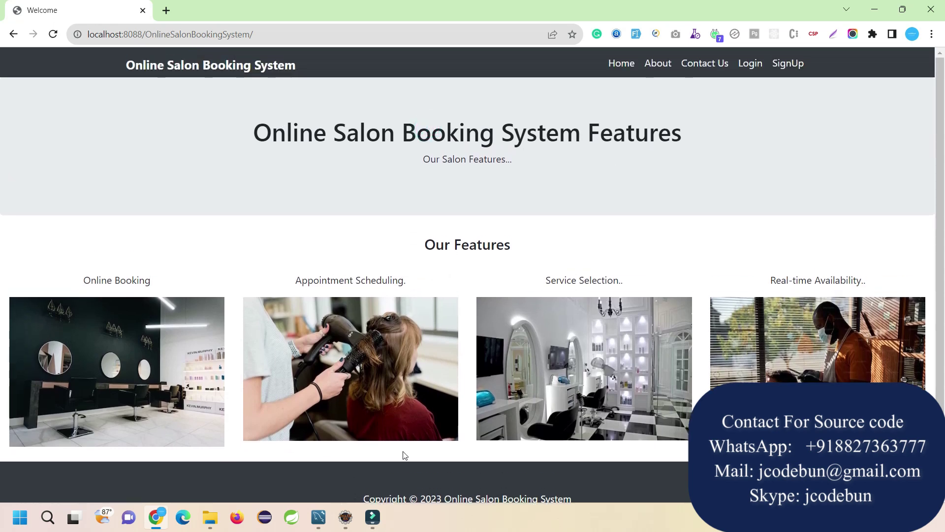
{"action": "left_click", "coordinate": [318, 516]}
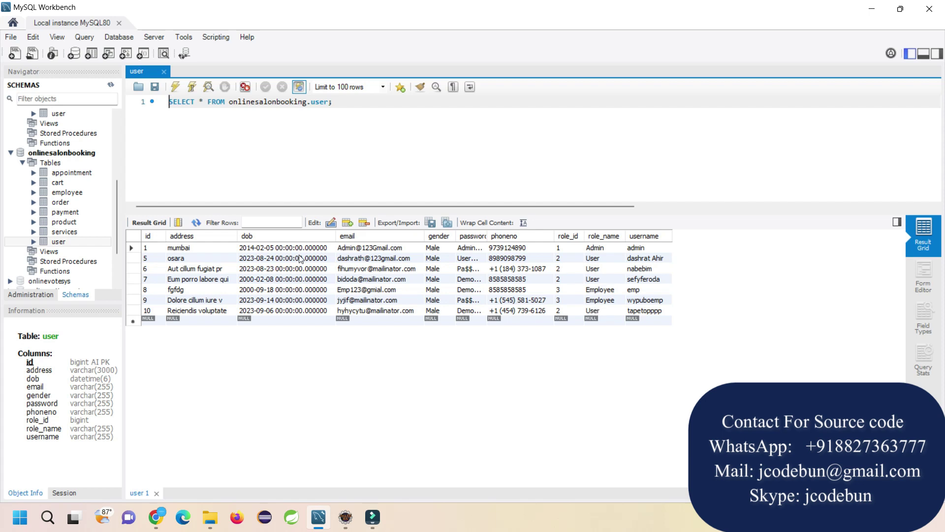
Select the admin account's email in row 1 of the user grid and return to the site's About page.
{"action": "double_click", "coordinate": [384, 248]}
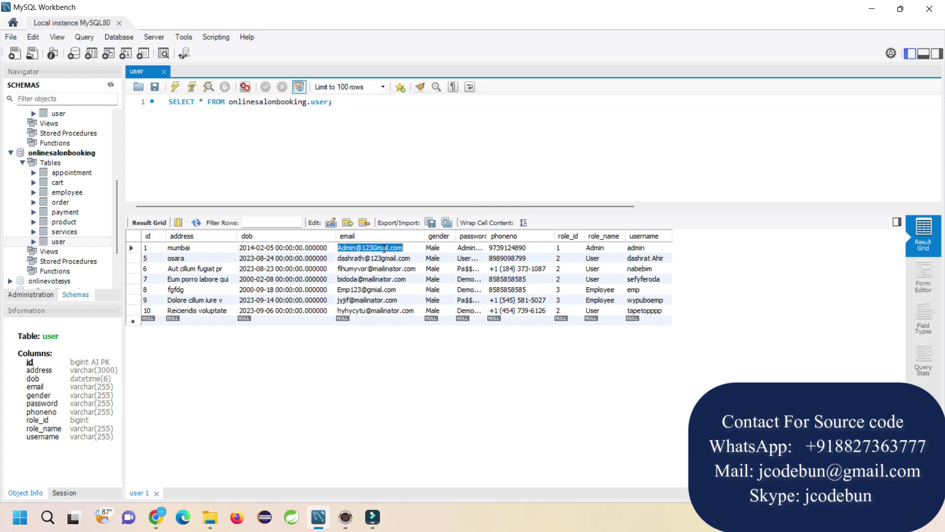
{"action": "key", "text": "alt+Tab"}
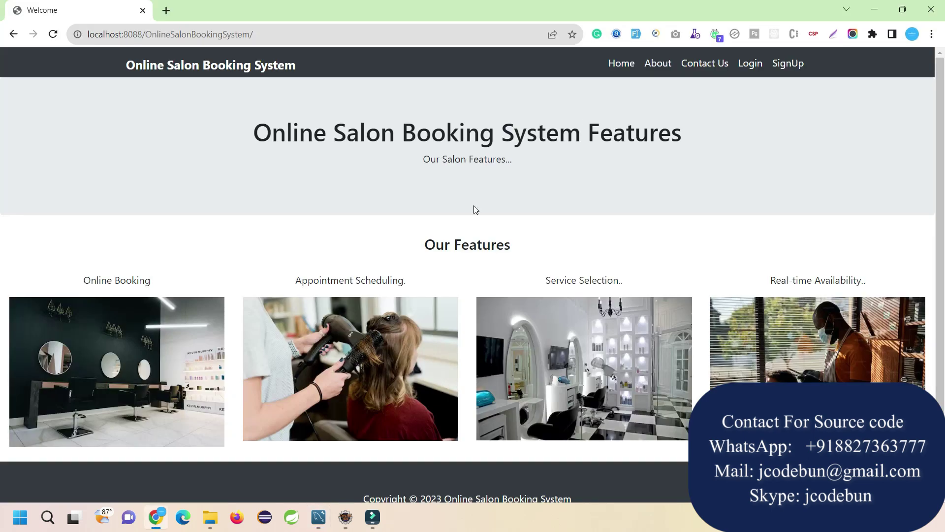
{"action": "left_click", "coordinate": [673, 68]}
Browse the salon site's Contact Us and Sign Up pages.
{"action": "left_click", "coordinate": [701, 70]}
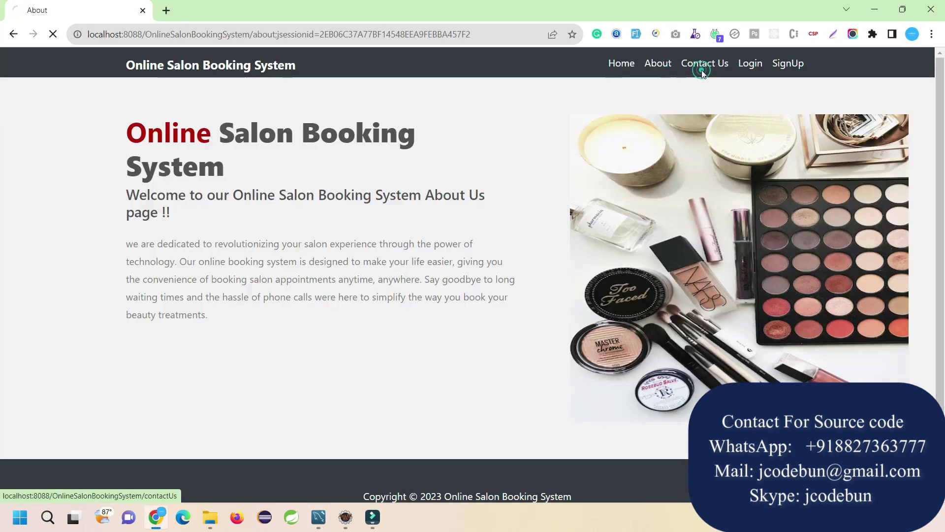
{"action": "scroll", "coordinate": [703, 69], "scroll_direction": "down", "scroll_amount": 2}
{"action": "scroll", "coordinate": [713, 99], "scroll_direction": "up", "scroll_amount": 2}
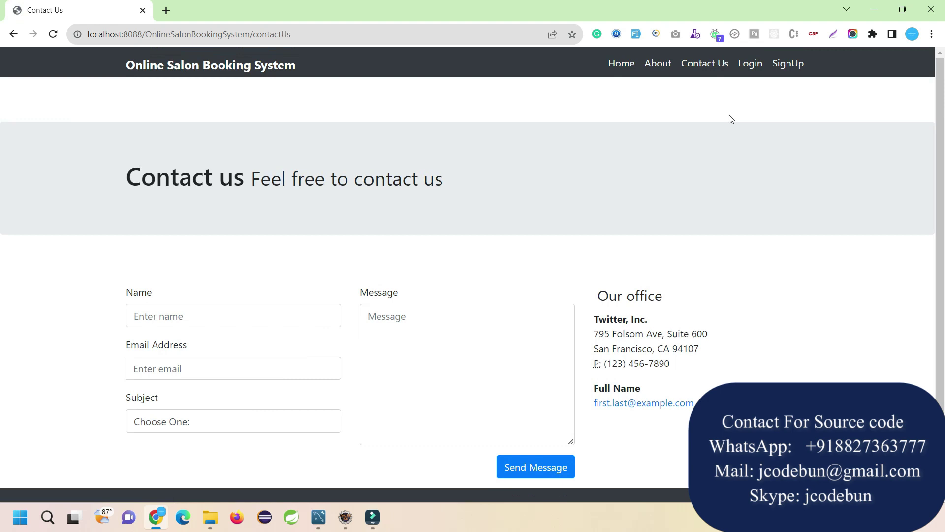
{"action": "left_click", "coordinate": [785, 66]}
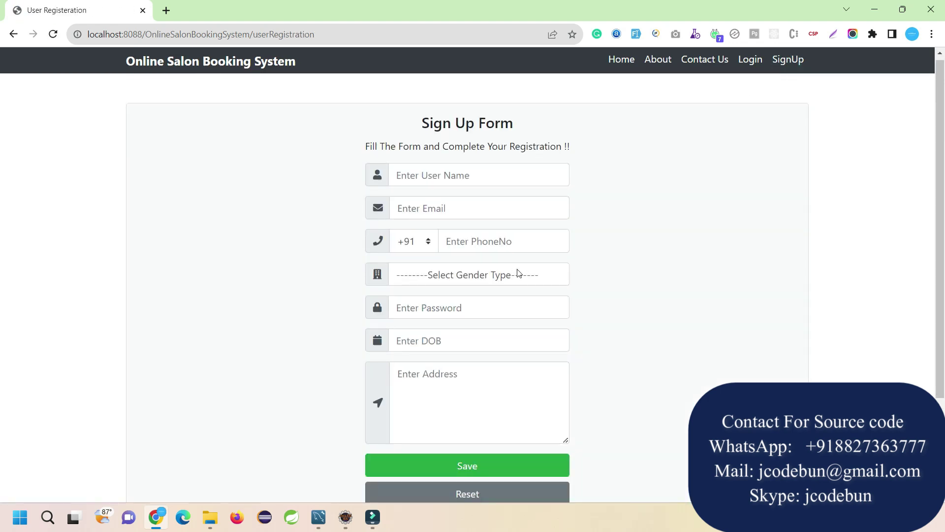
{"action": "scroll", "coordinate": [519, 273], "scroll_direction": "down", "scroll_amount": 2}
{"action": "scroll", "coordinate": [493, 306], "scroll_direction": "up", "scroll_amount": 2}
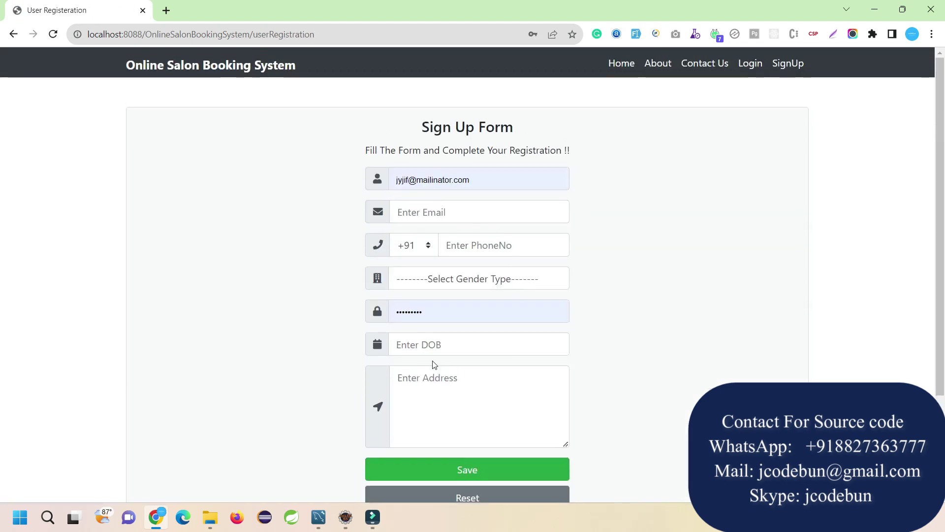
Sign in using the copied admin account email.
{"action": "left_click", "coordinate": [752, 68]}
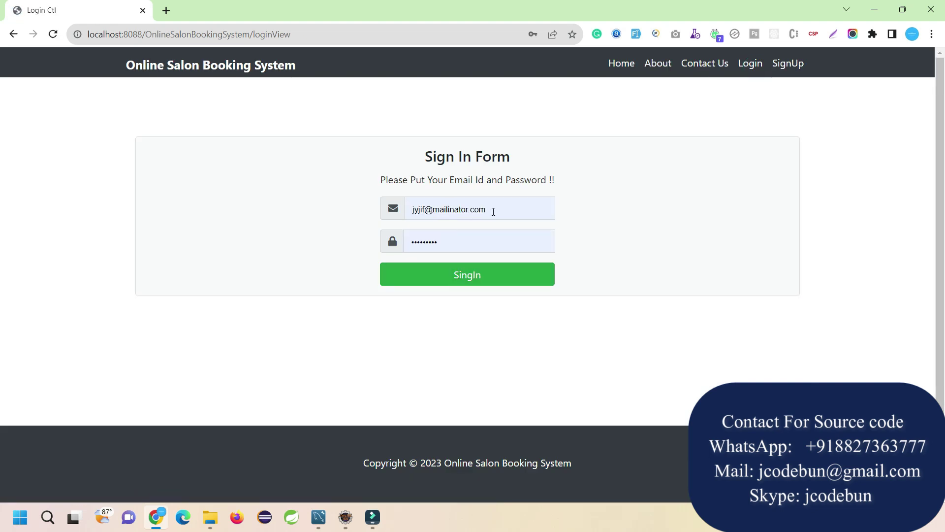
{"action": "triple_click", "coordinate": [493, 211]}
{"action": "key", "text": "ctrl+v"}
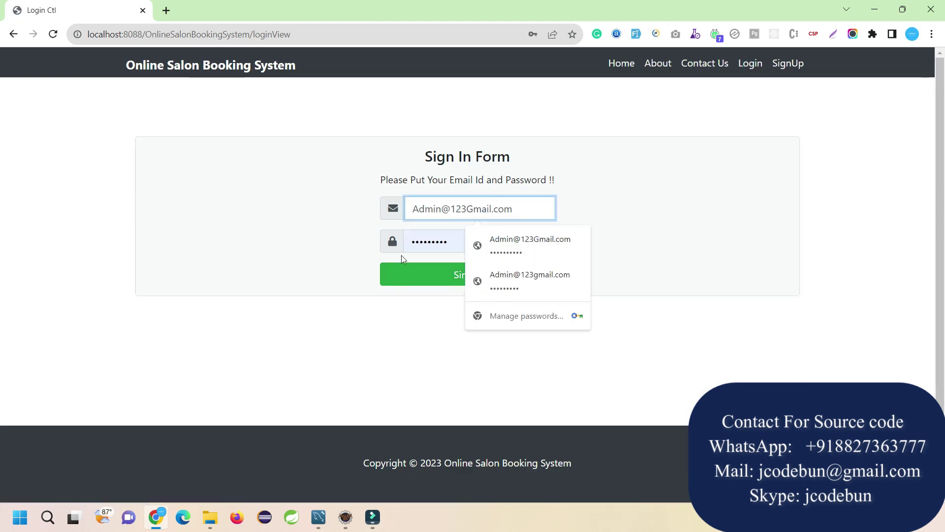
{"action": "left_click", "coordinate": [463, 276]}
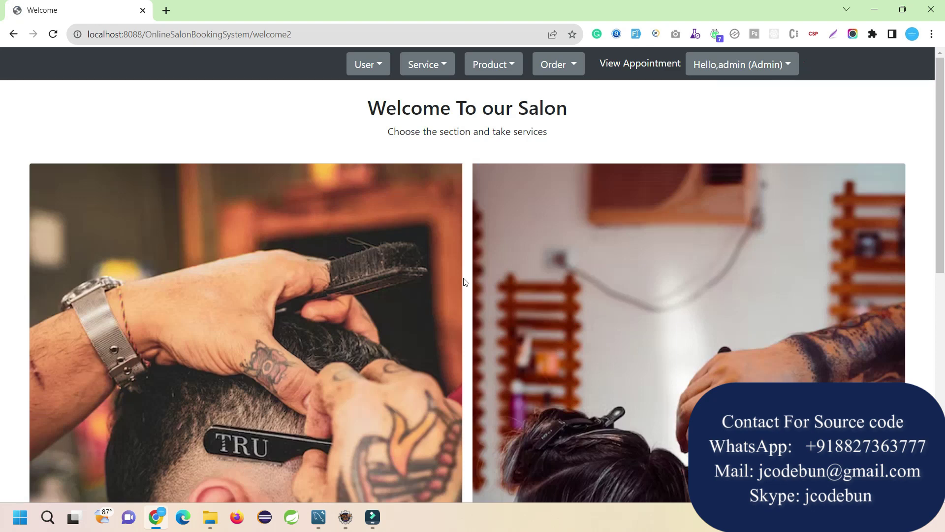
{"action": "left_click", "coordinate": [357, 68]}
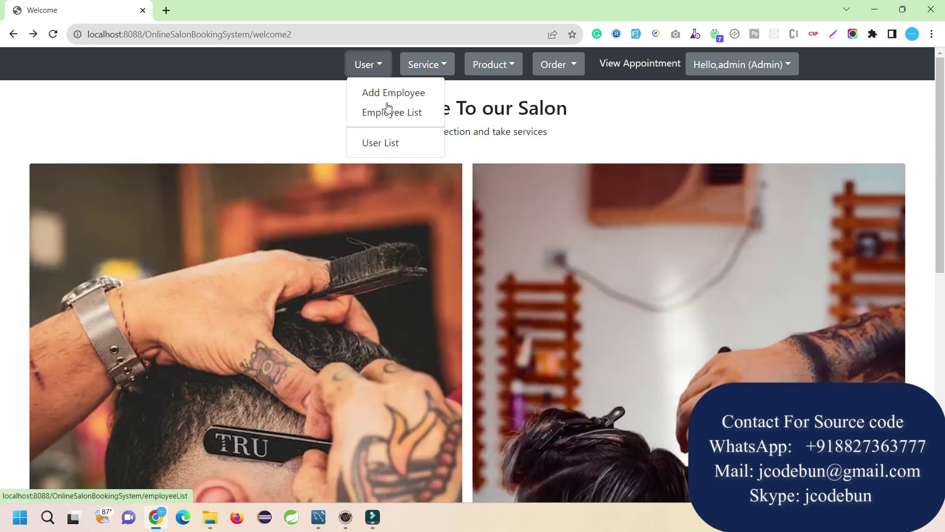
View the admin's User List and Add Employee pages, then the Service List.
{"action": "left_click", "coordinate": [388, 143]}
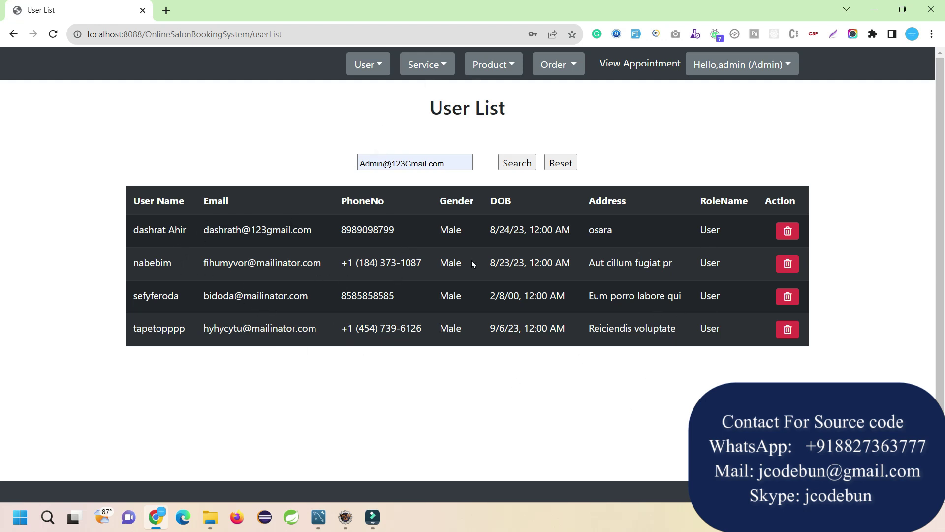
{"action": "left_click", "coordinate": [363, 64]}
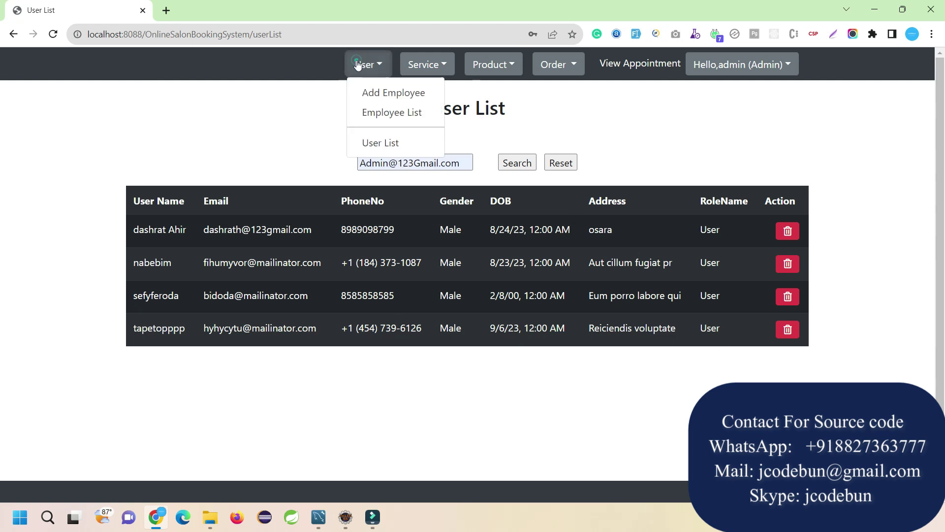
{"action": "left_click", "coordinate": [391, 93]}
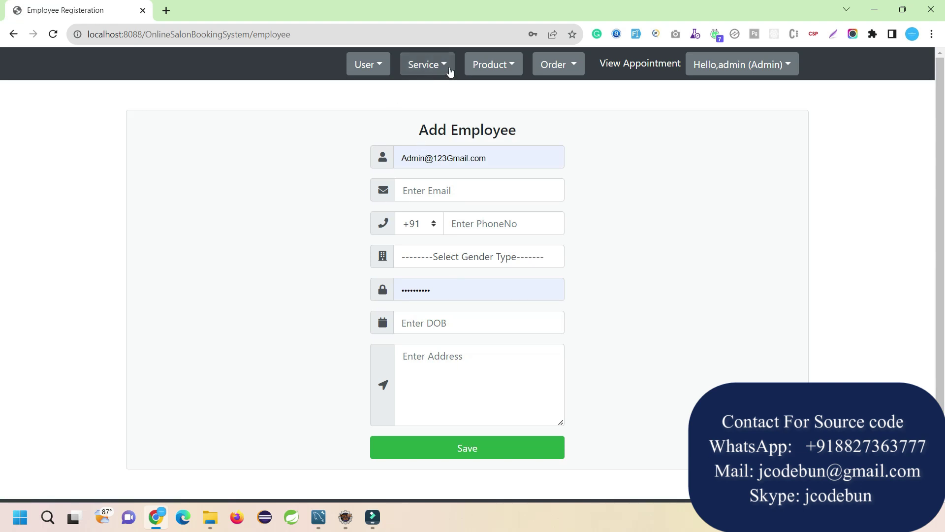
{"action": "left_click", "coordinate": [426, 64]}
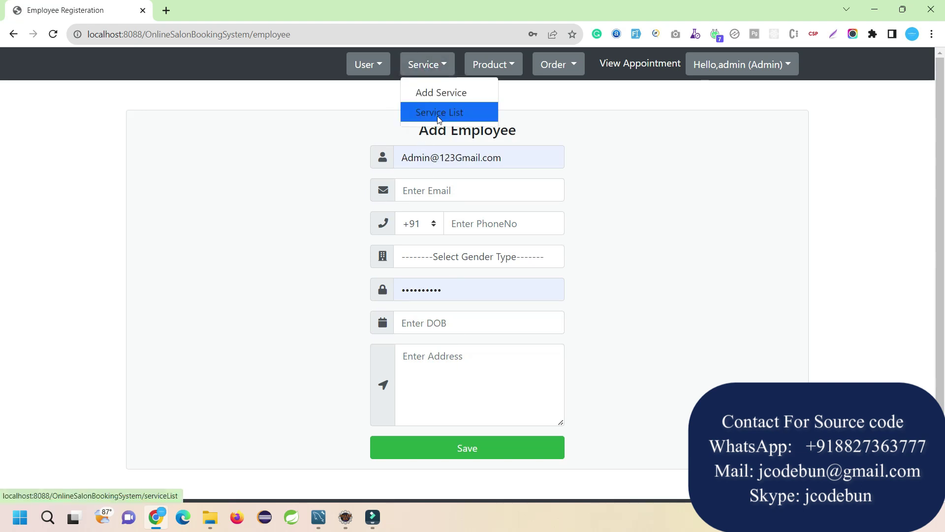
{"action": "left_click", "coordinate": [438, 116]}
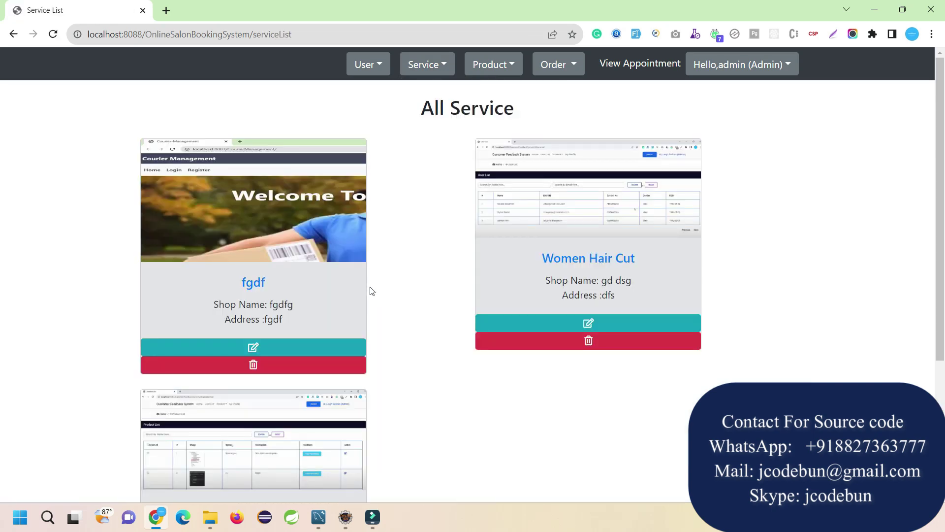
{"action": "scroll", "coordinate": [370, 291], "scroll_direction": "down", "scroll_amount": 5}
Start an Add Service entry named 'new service' for shop 'gdfg' with image Screenshot_7.
{"action": "scroll", "coordinate": [375, 246], "scroll_direction": "up", "scroll_amount": 5}
{"action": "left_click", "coordinate": [440, 63]}
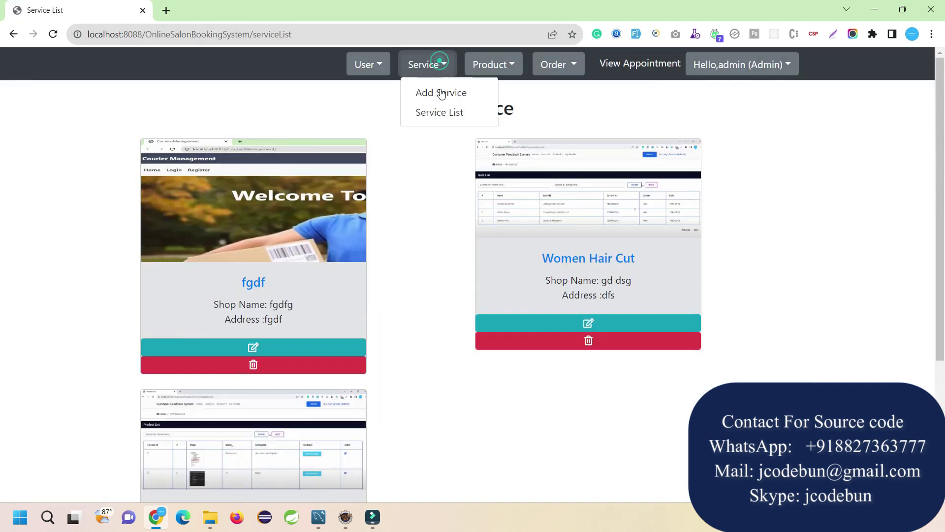
{"action": "left_click", "coordinate": [441, 93]}
{"action": "scroll", "coordinate": [426, 268], "scroll_direction": "down", "scroll_amount": 1}
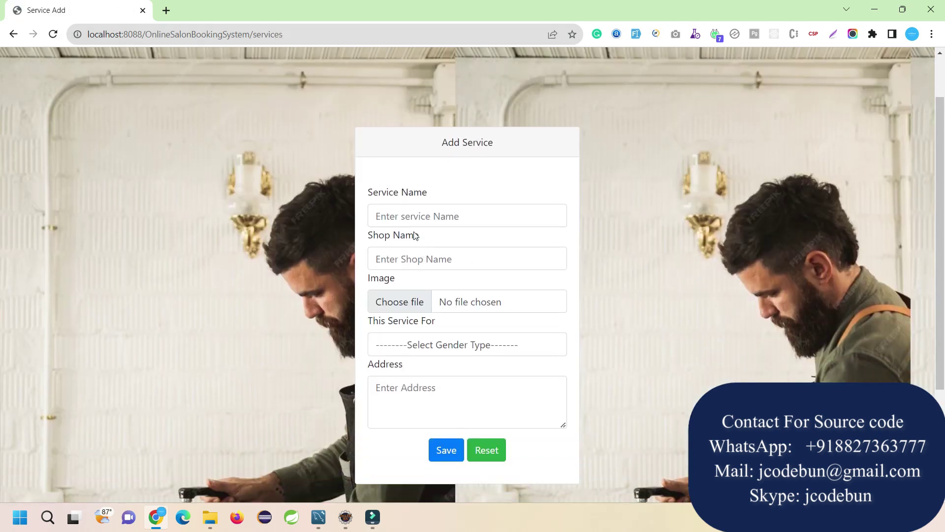
{"action": "left_click", "coordinate": [414, 223]}
{"action": "type", "text": "new"}
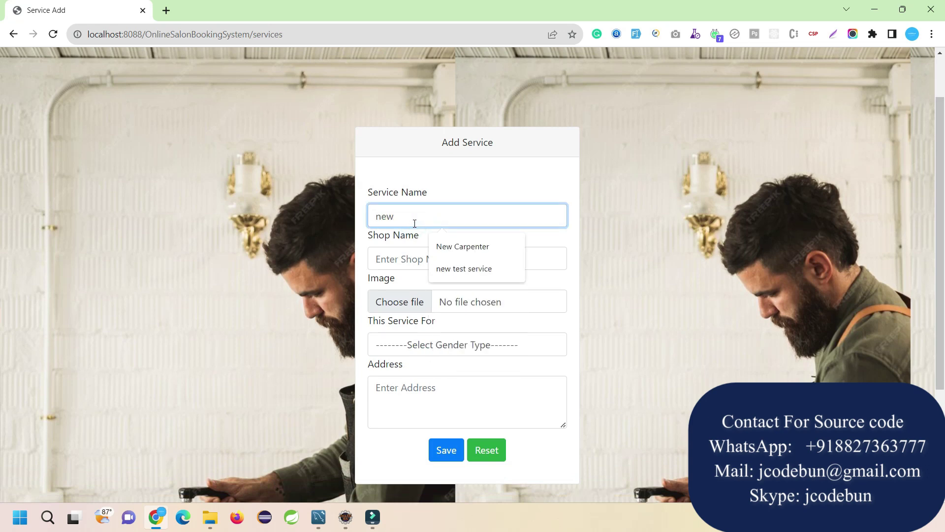
{"action": "type", "text": " s"}
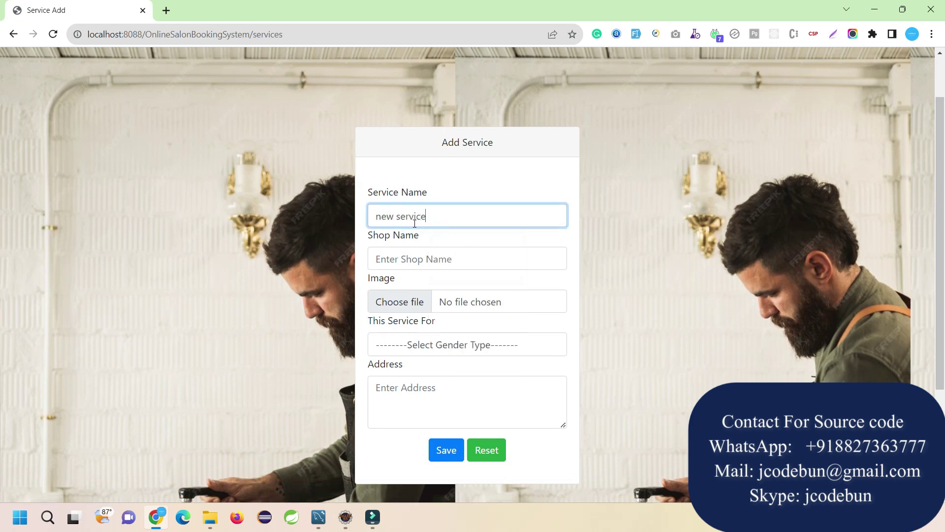
{"action": "type", "text": "ervice"}
{"action": "left_click", "coordinate": [408, 251]}
{"action": "type", "text": "gdfg"}
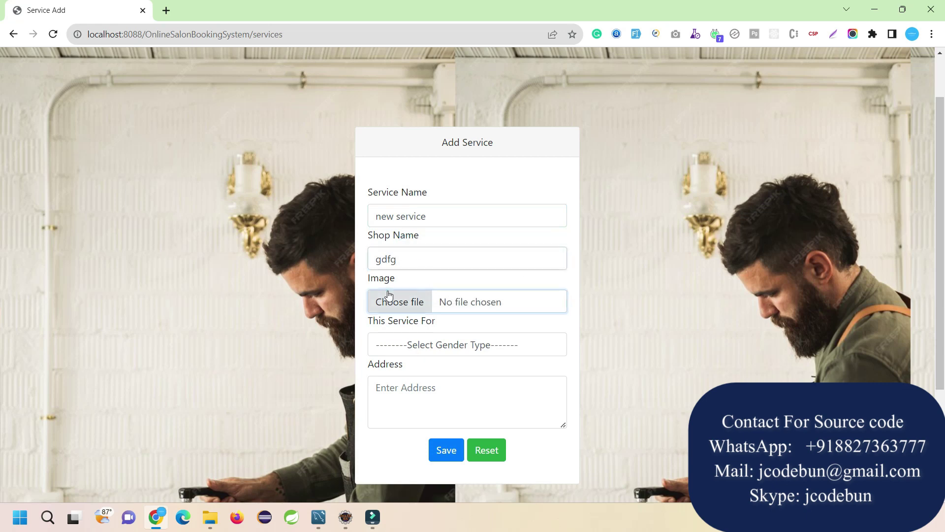
{"action": "left_click", "coordinate": [388, 302]}
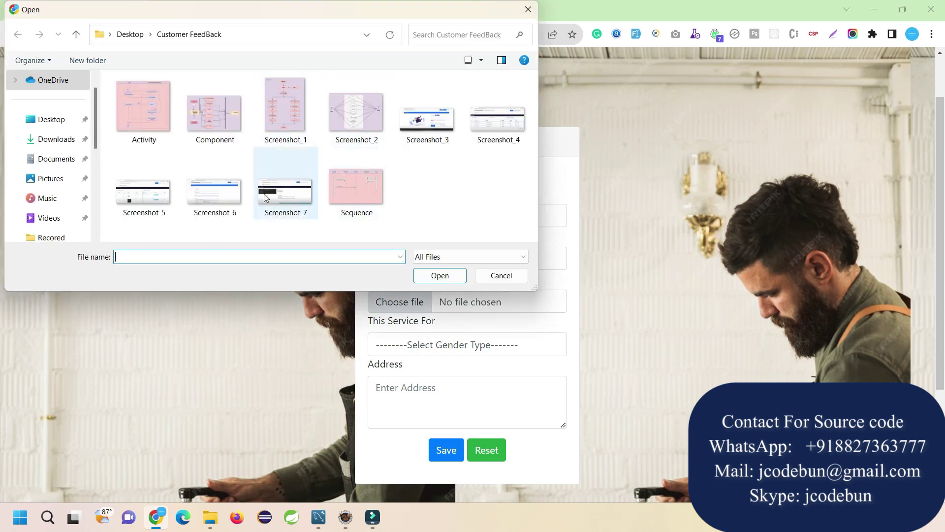
{"action": "left_click", "coordinate": [285, 193]}
{"action": "left_click", "coordinate": [440, 275]}
{"action": "scroll", "coordinate": [439, 300], "scroll_direction": "down", "scroll_amount": 2}
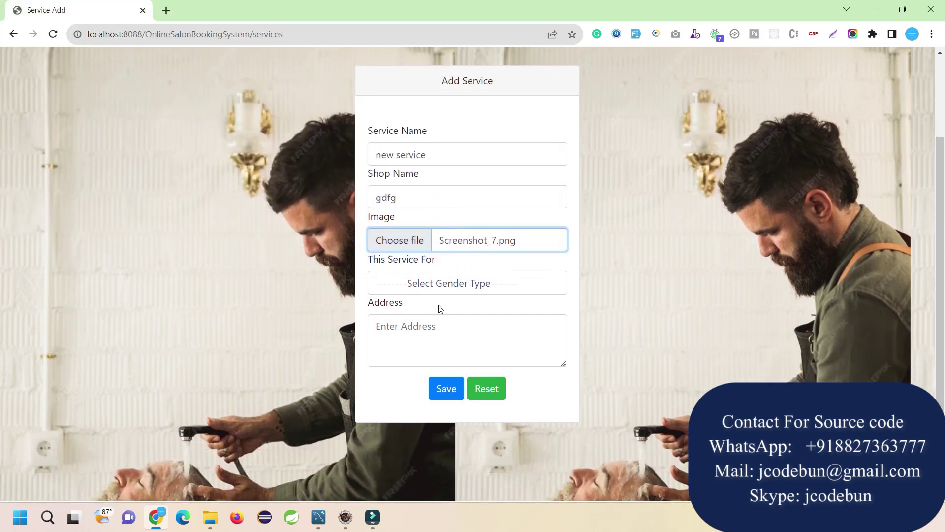
Set the service for Mans with address 'dsfdsf' and save it.
{"action": "left_click", "coordinate": [432, 285]}
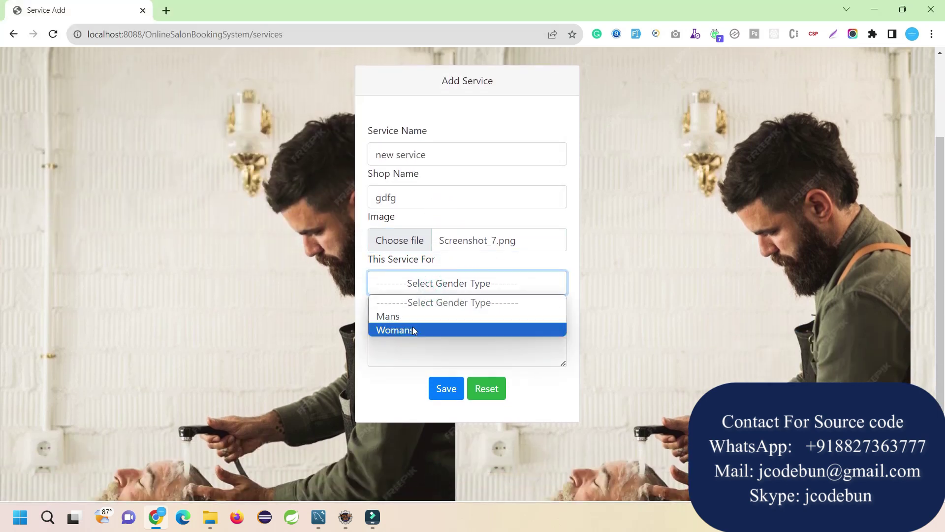
{"action": "left_click", "coordinate": [412, 327]}
{"action": "left_click", "coordinate": [419, 281]}
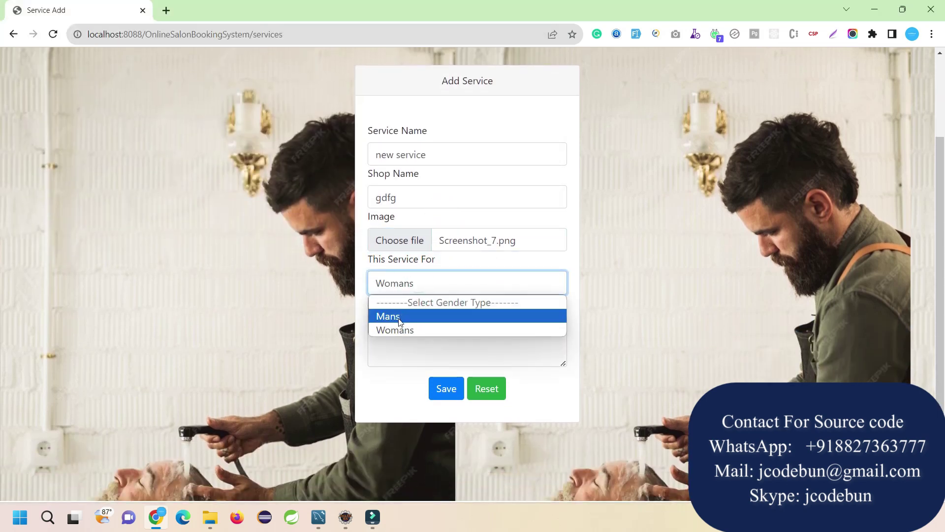
{"action": "left_click", "coordinate": [394, 317]}
{"action": "left_click", "coordinate": [401, 328]}
{"action": "type", "text": "dsfdsf"}
{"action": "left_click", "coordinate": [453, 392]}
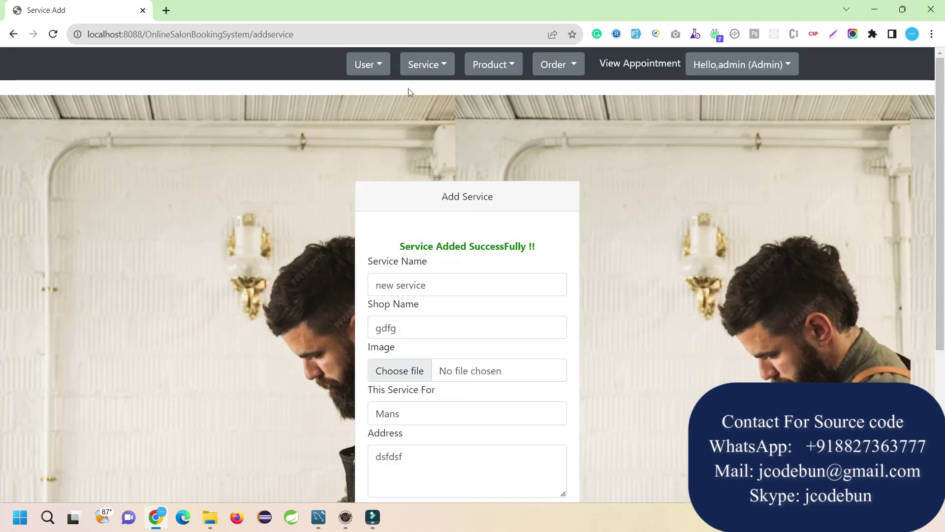
Open the Service List and scroll down to the 'new service' card.
{"action": "left_click", "coordinate": [422, 67]}
{"action": "left_click", "coordinate": [428, 118]}
{"action": "scroll", "coordinate": [431, 311], "scroll_direction": "down", "scroll_amount": 5}
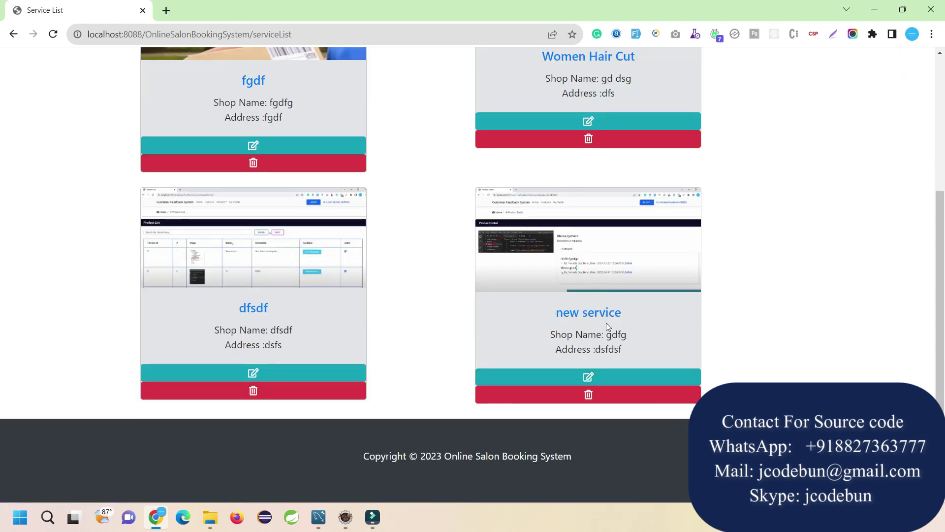
{"action": "left_click", "coordinate": [589, 393]}
Start a product under 'new service' named 'cgdf rgd' with price 9999.
{"action": "left_click", "coordinate": [490, 65]}
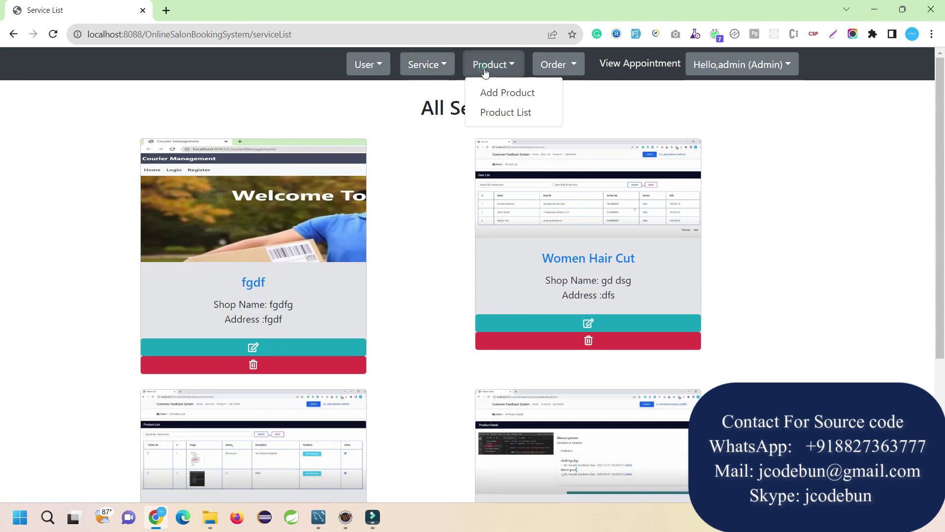
{"action": "left_click", "coordinate": [495, 93]}
{"action": "scroll", "coordinate": [413, 160], "scroll_direction": "down", "scroll_amount": 3}
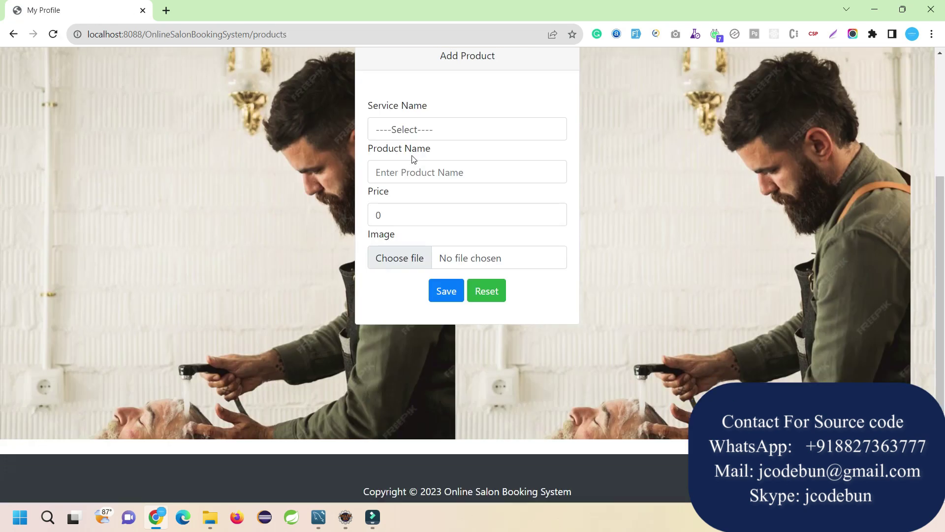
{"action": "left_click", "coordinate": [412, 134]}
{"action": "left_click", "coordinate": [412, 200]}
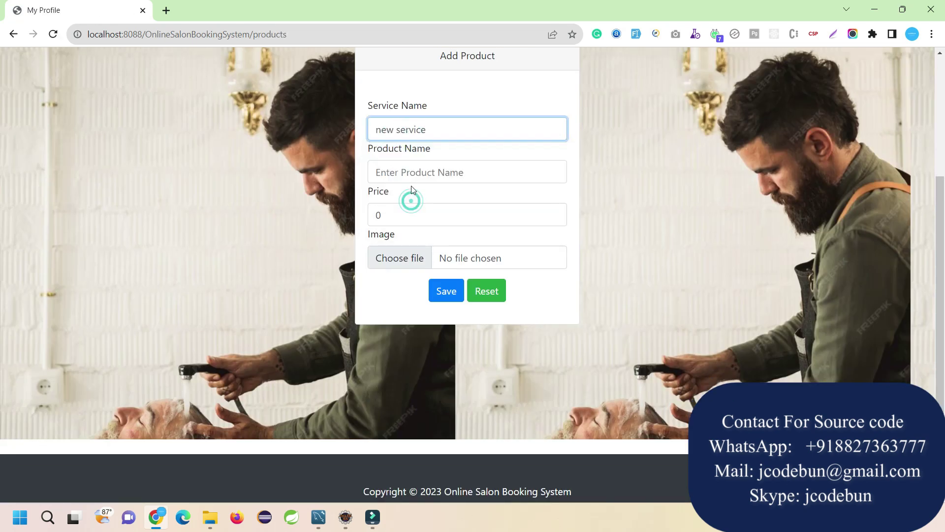
{"action": "left_click", "coordinate": [413, 182]}
{"action": "type", "text": "cgdf rg"}
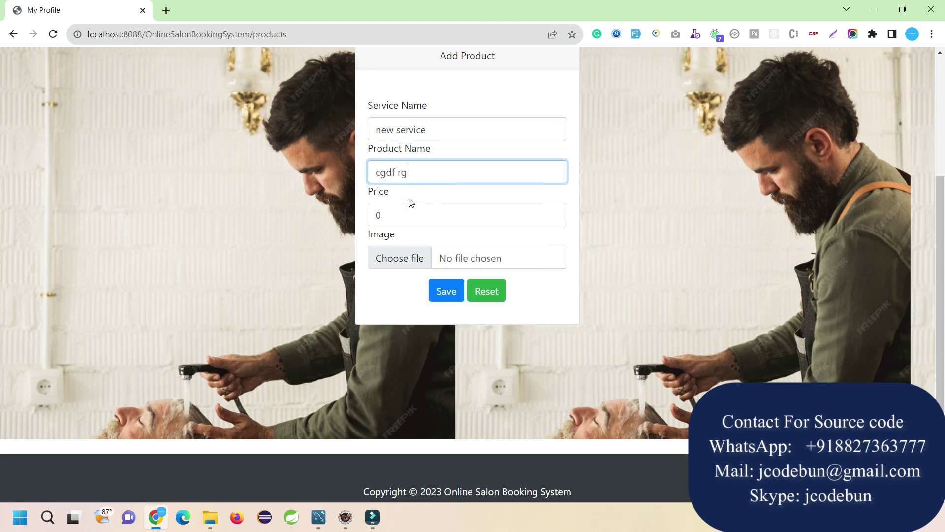
{"action": "type", "text": "d"}
{"action": "key", "text": "Tab"}
{"action": "type", "text": "9"}
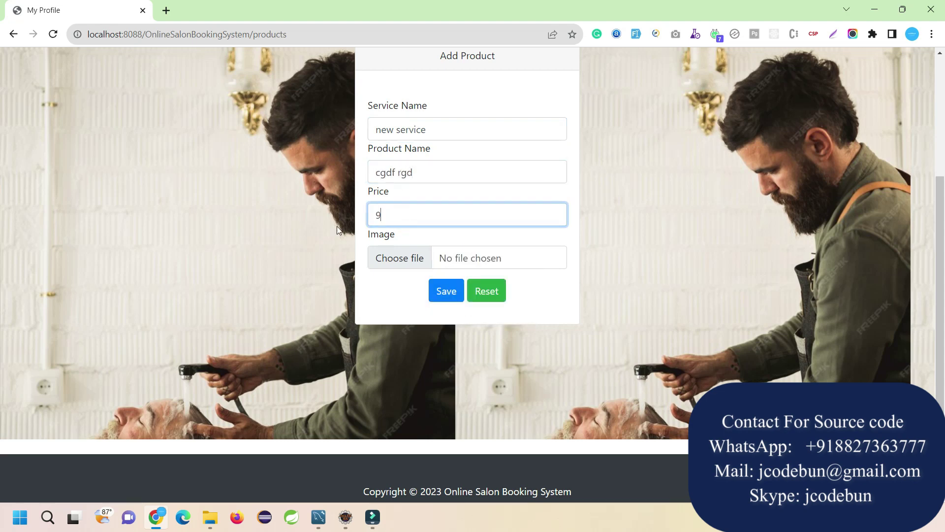
{"action": "type", "text": "999"}
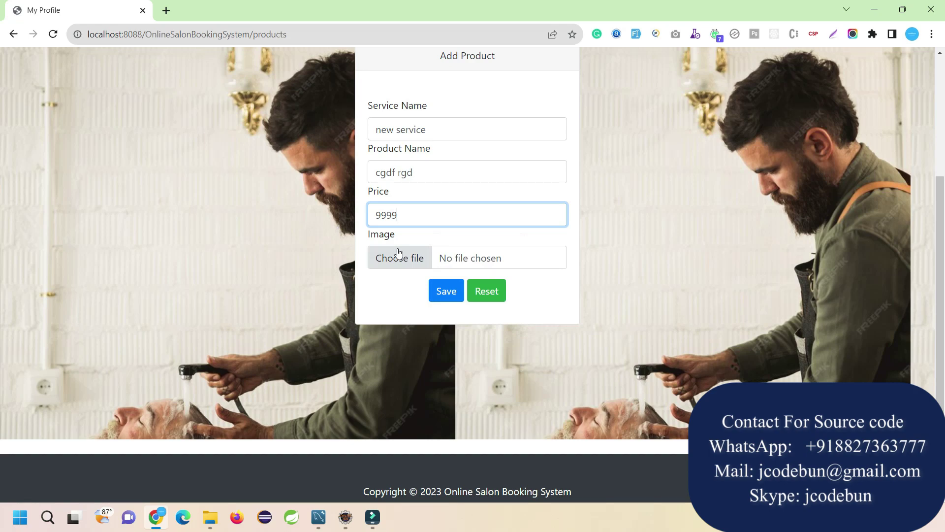
Attach Screenshot_5 as the product image and save the product.
{"action": "left_click", "coordinate": [398, 260]}
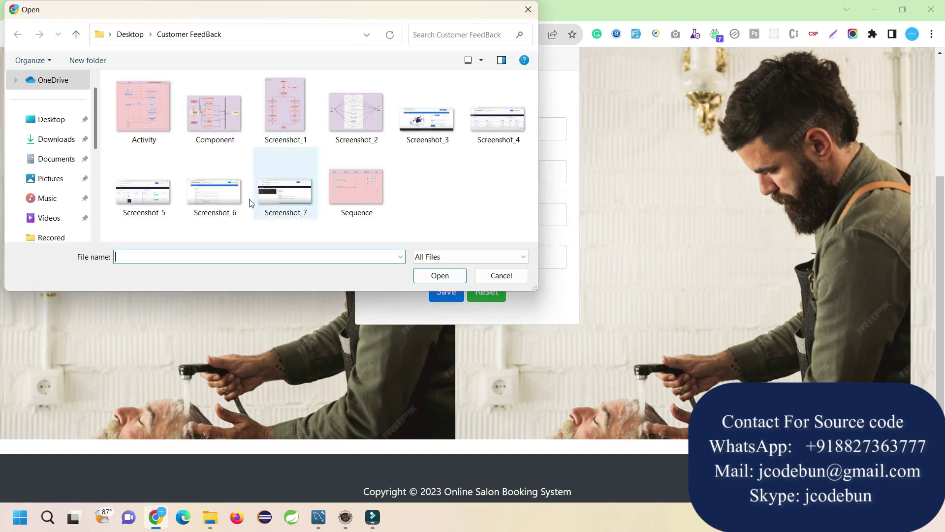
{"action": "left_click", "coordinate": [152, 192]}
{"action": "left_click", "coordinate": [439, 275]}
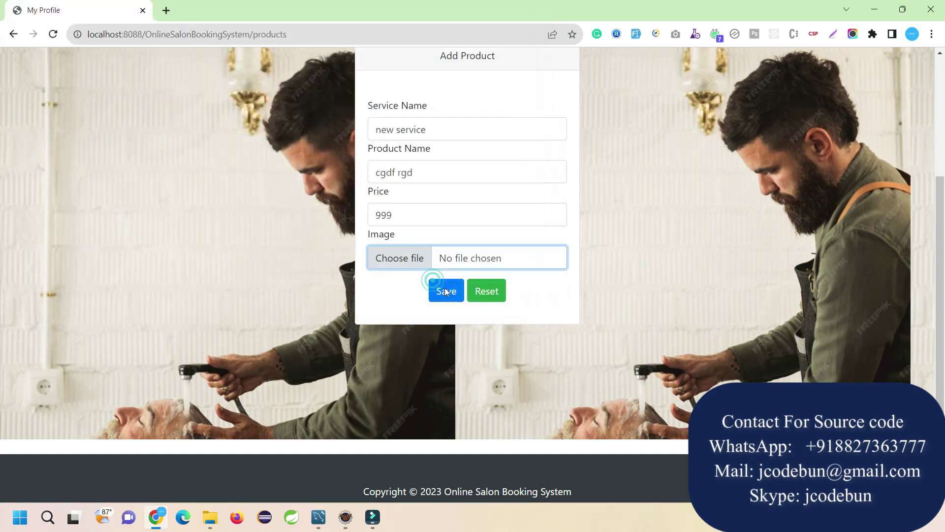
{"action": "left_click", "coordinate": [446, 292]}
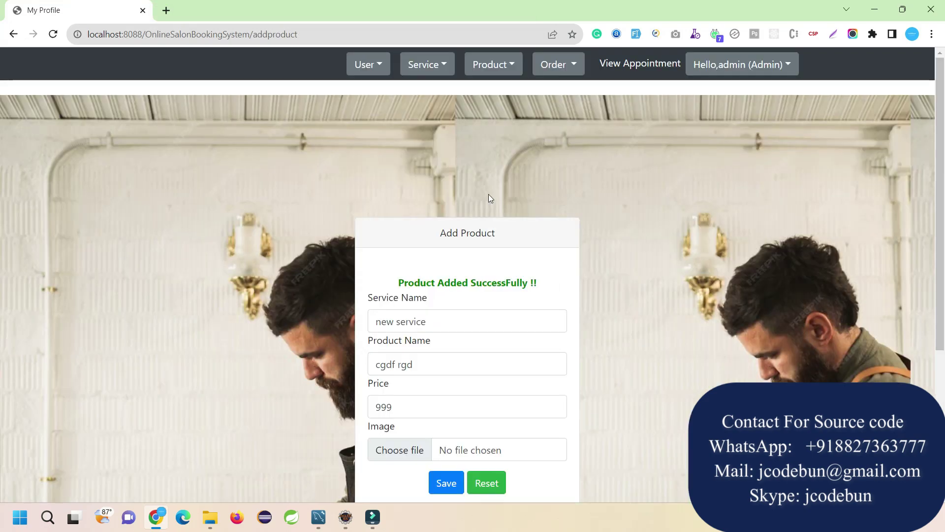
Review the All Product list.
{"action": "left_click", "coordinate": [493, 64]}
{"action": "left_click", "coordinate": [499, 115]}
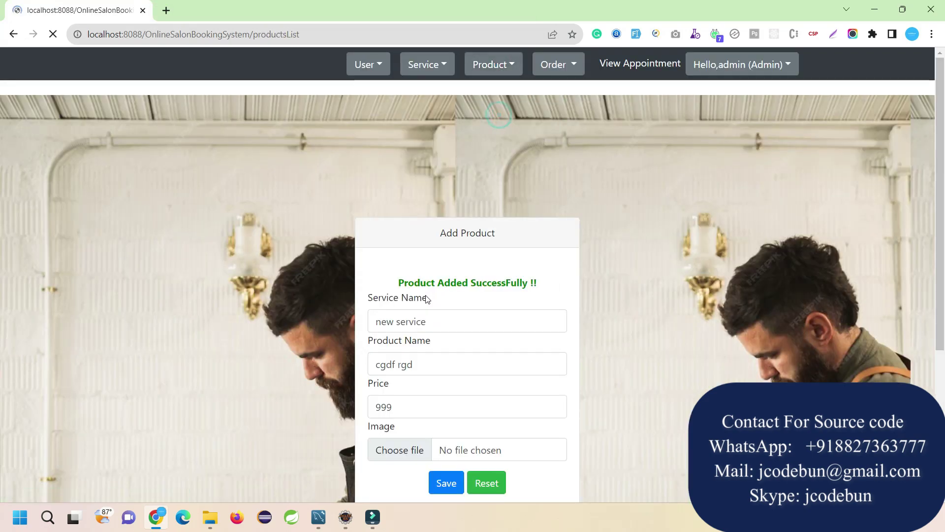
{"action": "scroll", "coordinate": [559, 326], "scroll_direction": "down", "scroll_amount": 5}
{"action": "scroll", "coordinate": [483, 337], "scroll_direction": "up", "scroll_amount": 3}
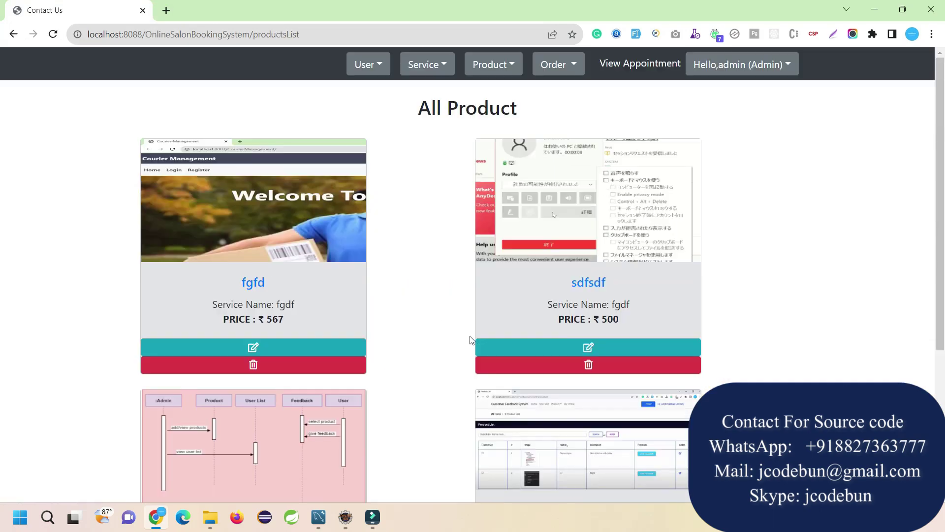
Review the admin's Order List, Payment List and appointment list.
{"action": "left_click", "coordinate": [553, 68]}
{"action": "left_click", "coordinate": [556, 91]}
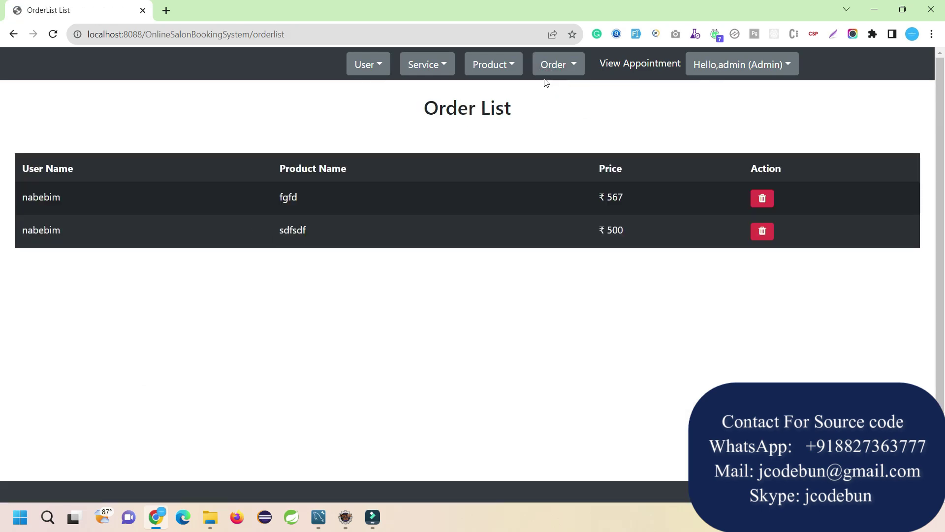
{"action": "left_click", "coordinate": [549, 69]}
{"action": "left_click", "coordinate": [557, 110]}
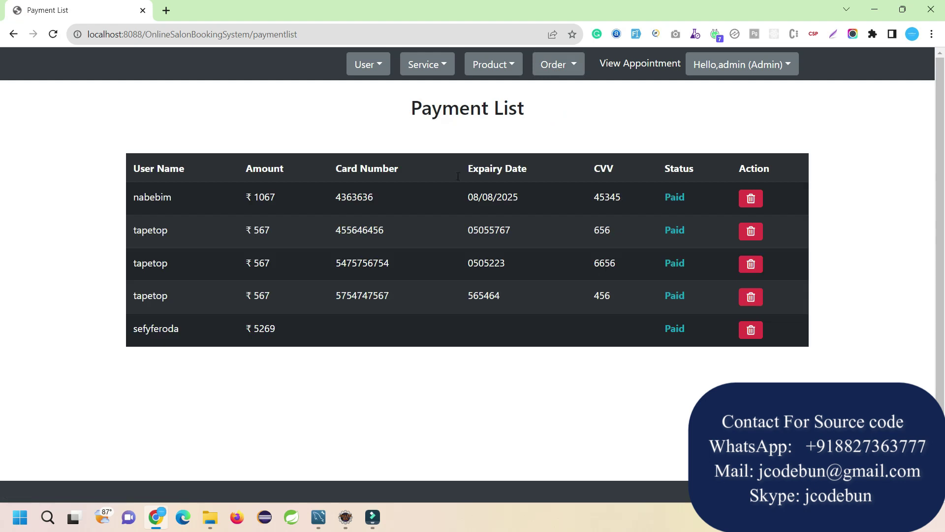
{"action": "left_click", "coordinate": [628, 69]}
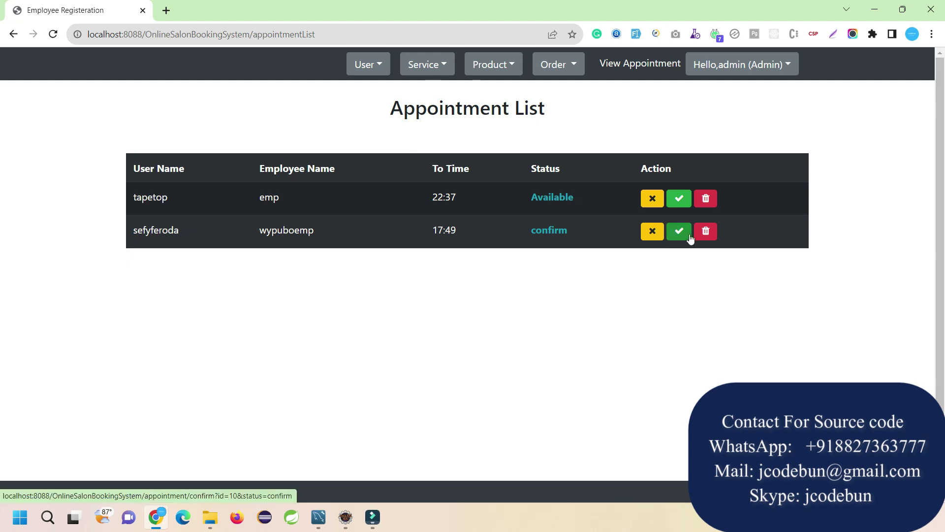
View the admin's My Profile and Change Password pages, then log out and return to MySQL Workbench.
{"action": "left_click", "coordinate": [741, 68]}
{"action": "left_click", "coordinate": [739, 94]}
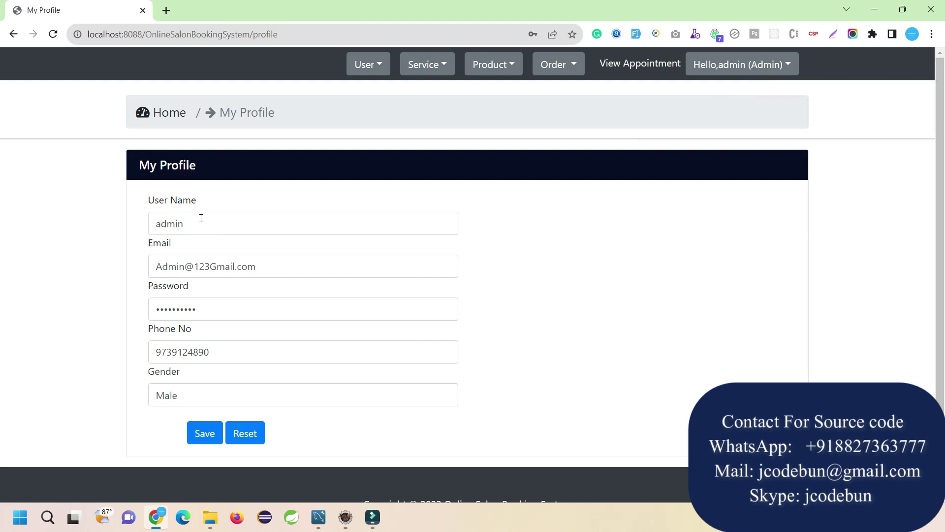
{"action": "left_click", "coordinate": [714, 69]}
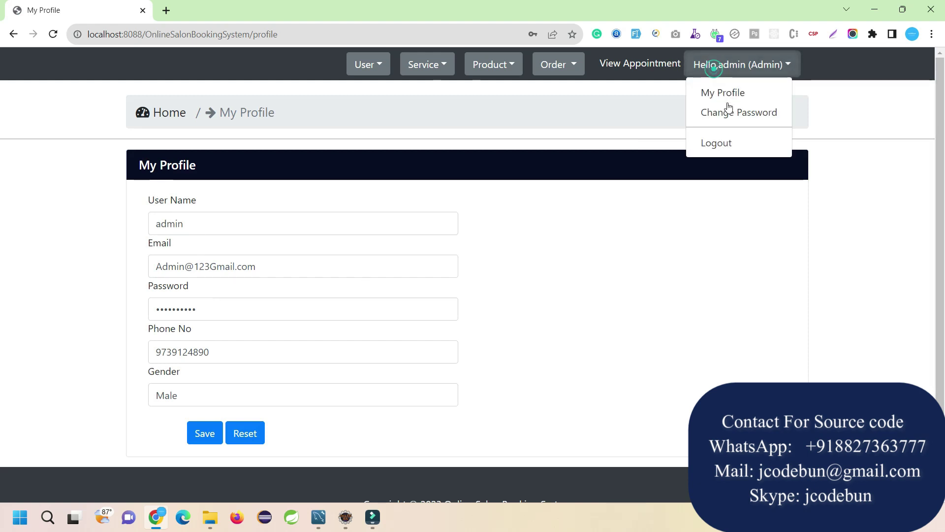
{"action": "left_click", "coordinate": [728, 111]}
{"action": "left_click", "coordinate": [719, 71]}
{"action": "left_click", "coordinate": [715, 143]}
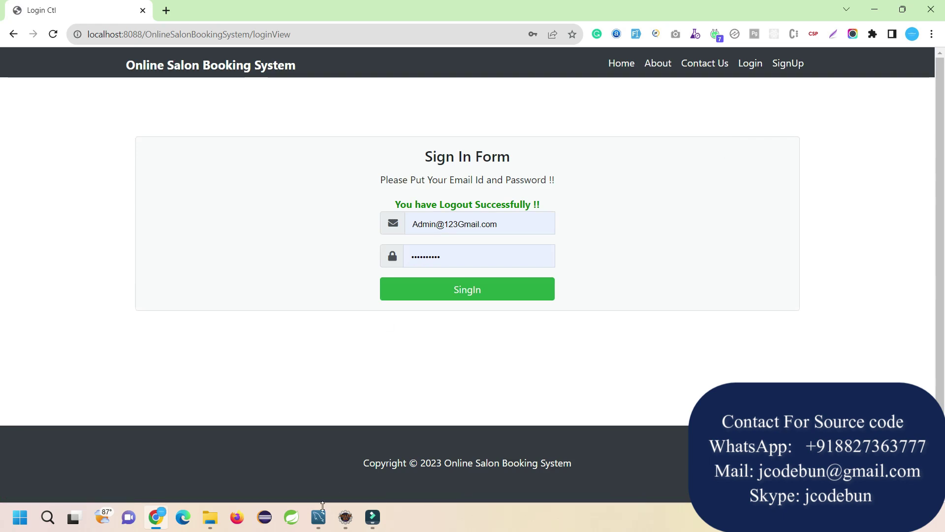
{"action": "left_click", "coordinate": [319, 517]}
Check user 5's email, then re-run SELECT * FROM onlinesalonbooking.user in MySQL Workbench.
{"action": "left_click", "coordinate": [349, 260]}
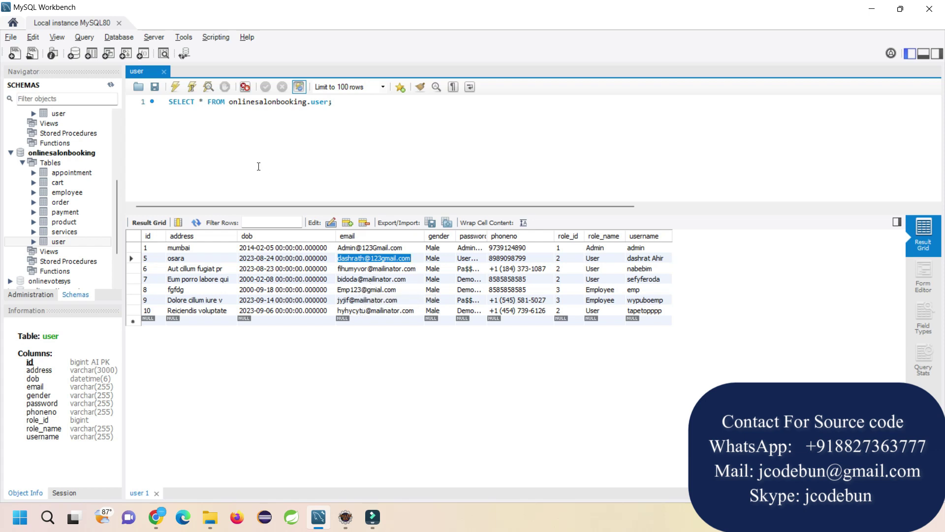
{"action": "left_click", "coordinate": [175, 88]}
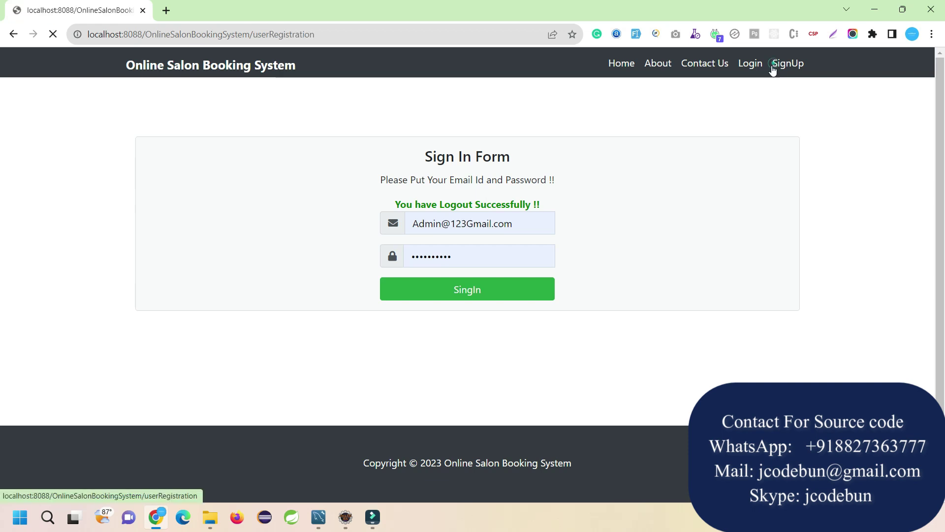
Open the sign-up form, autofill it with sample data and set Gender to Male.
{"action": "left_click", "coordinate": [773, 65]}
{"action": "key", "text": "alt+shift+f"}
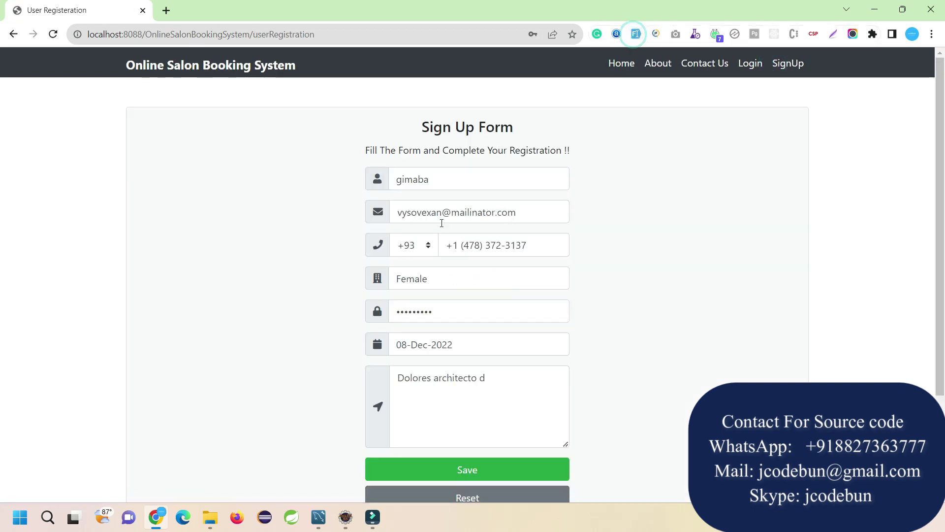
{"action": "left_click", "coordinate": [439, 278]}
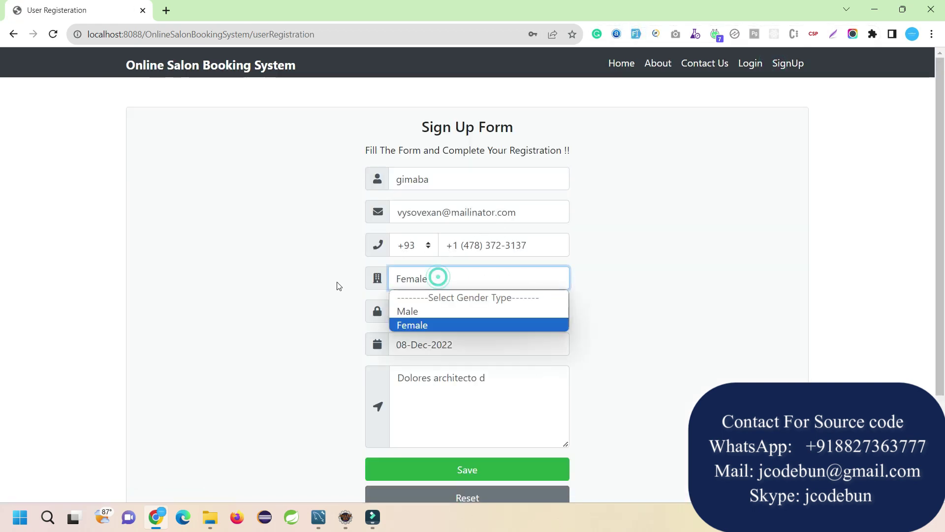
{"action": "left_click", "coordinate": [425, 311]}
Set the date to 09/07/2023 and save the new user registration.
{"action": "left_click", "coordinate": [459, 353]}
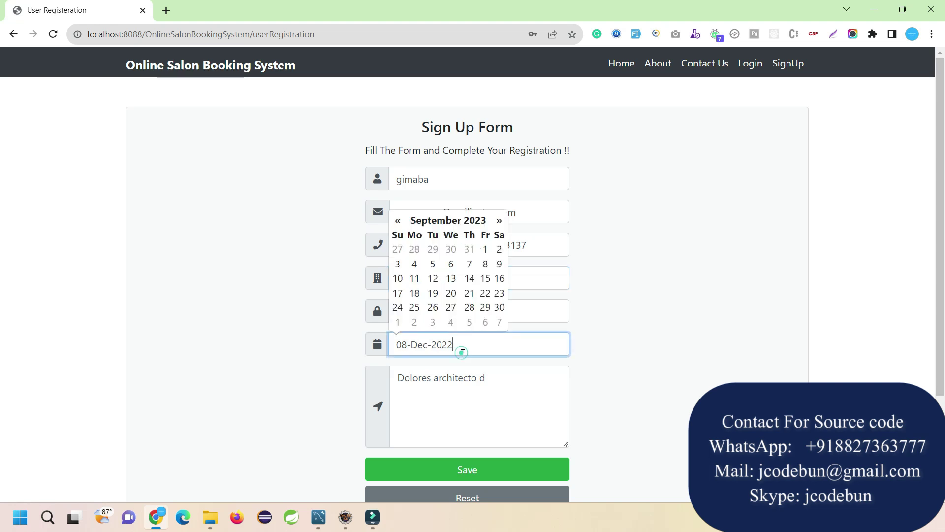
{"action": "left_click", "coordinate": [469, 264]}
{"action": "left_click", "coordinate": [259, 390]}
{"action": "scroll", "coordinate": [480, 364], "scroll_direction": "down", "scroll_amount": 2}
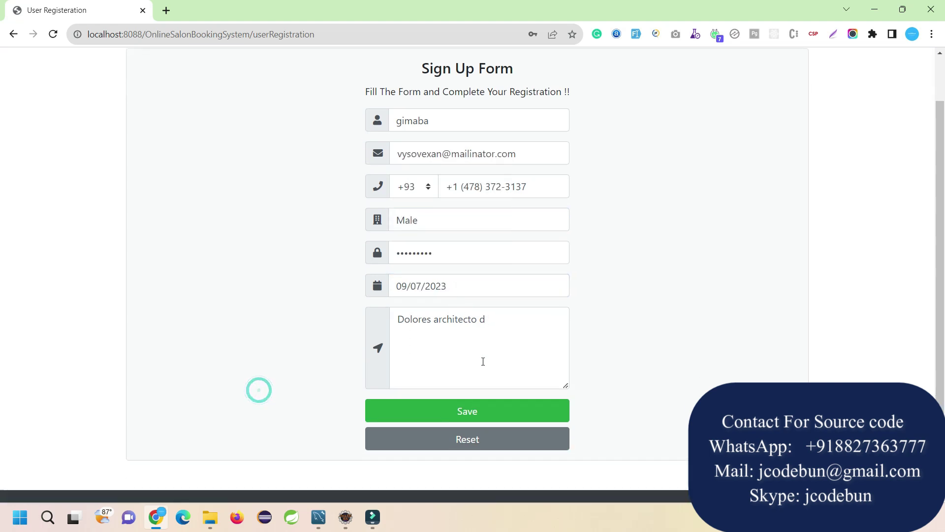
{"action": "scroll", "coordinate": [443, 320], "scroll_direction": "up", "scroll_amount": 2}
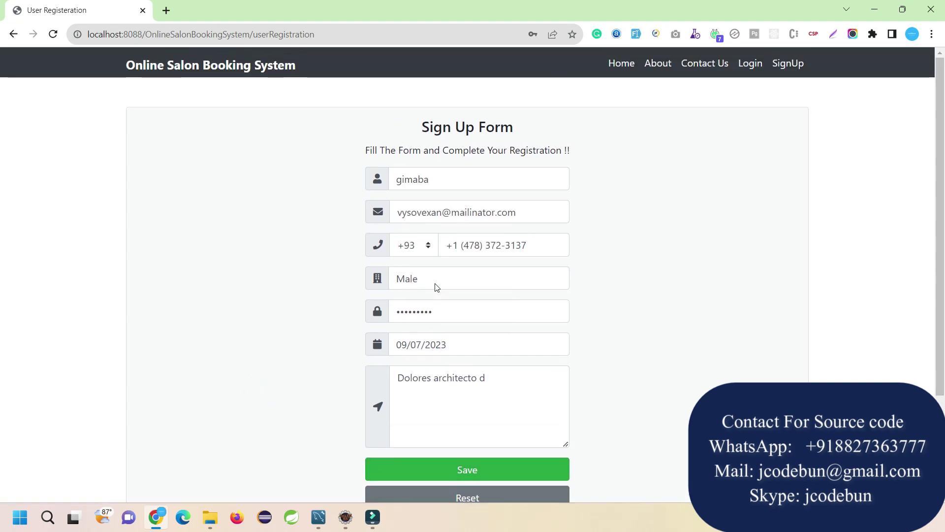
{"action": "left_click", "coordinate": [459, 471]}
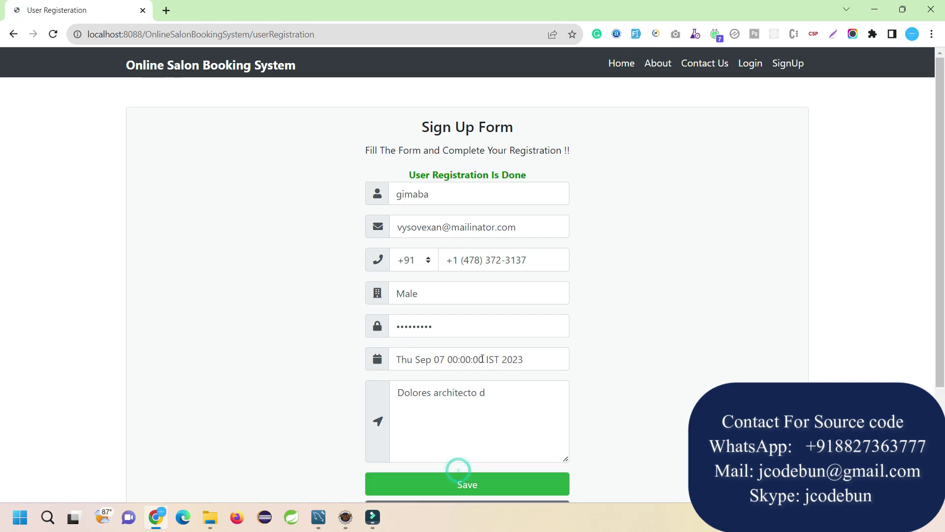
{"action": "key", "text": "alt+Tab"}
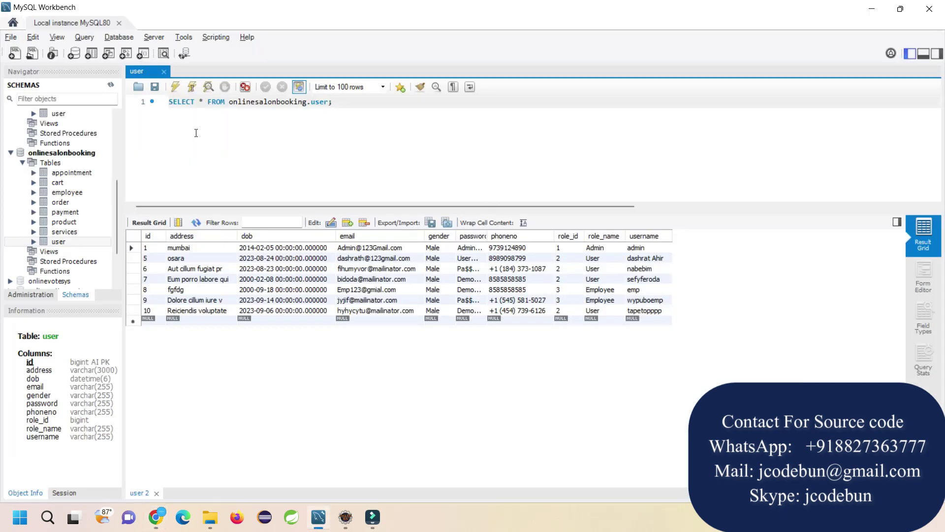
Rerun the user query, copy the new row 11 email, and open the site's Sign In form.
{"action": "left_click", "coordinate": [176, 88]}
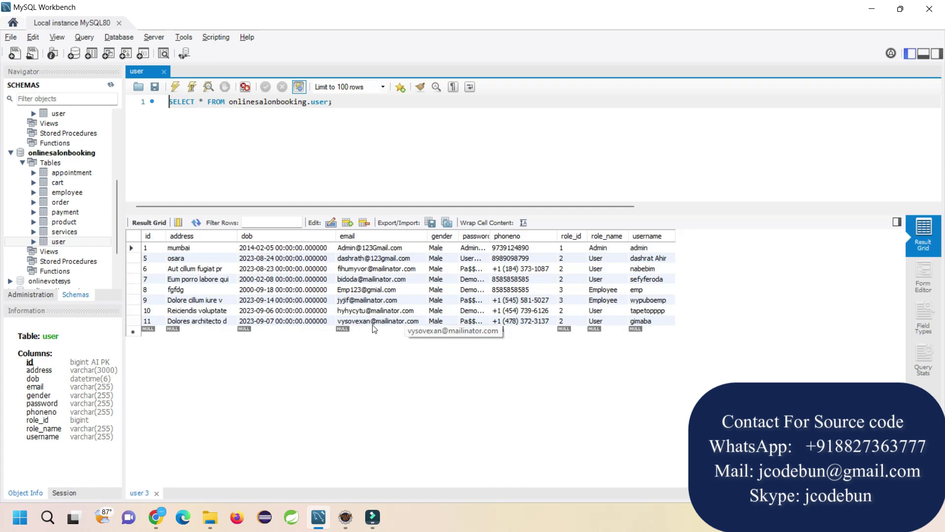
{"action": "left_click", "coordinate": [373, 325]}
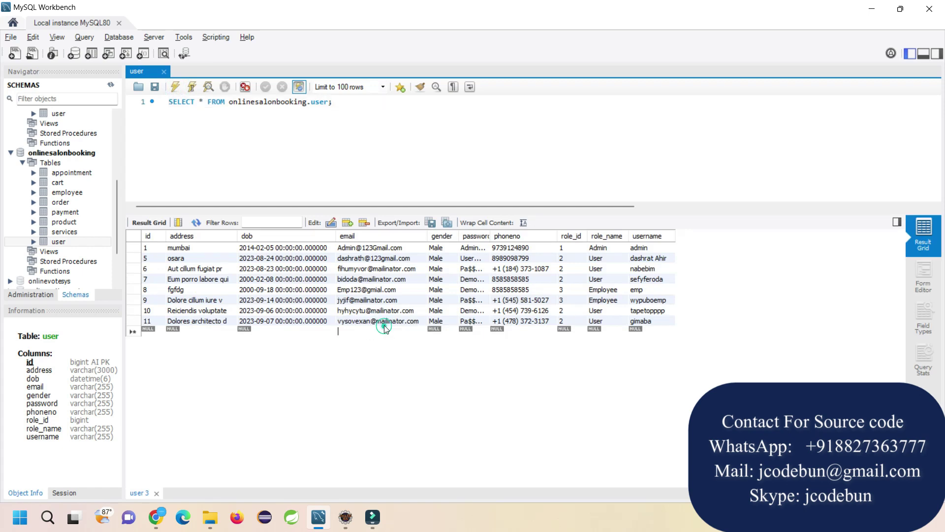
{"action": "double_click", "coordinate": [384, 325]}
{"action": "key", "text": "ctrl+c"}
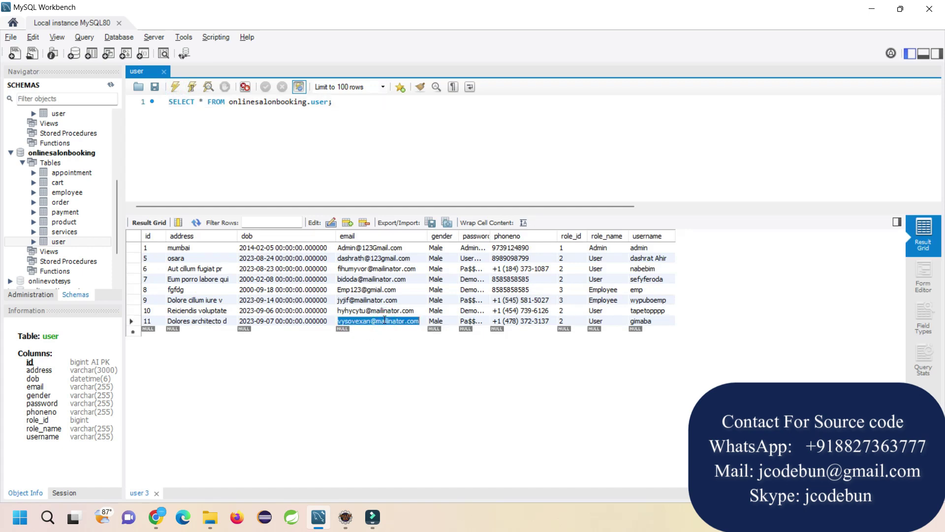
{"action": "key", "text": "alt+Tab"}
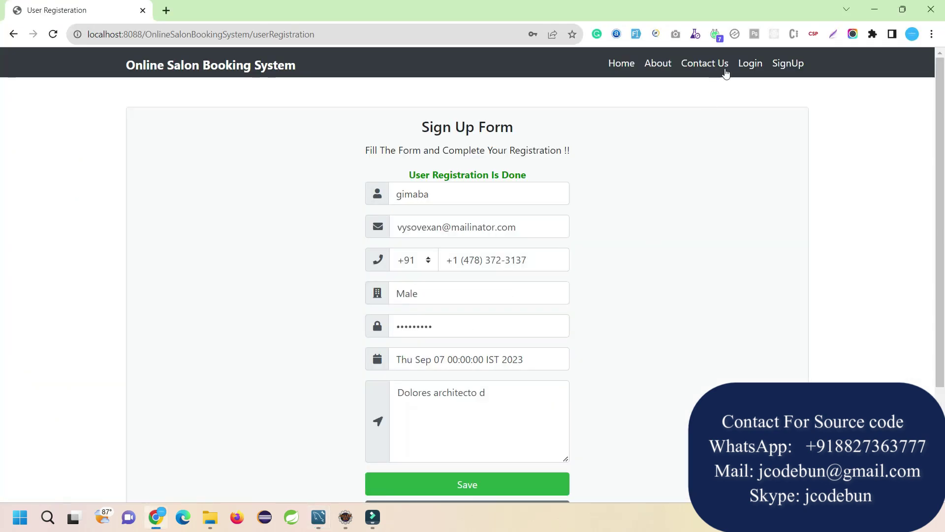
{"action": "left_click", "coordinate": [744, 63]}
Paste the new user's email into the sign-in form and copy their password from Workbench.
{"action": "left_click", "coordinate": [514, 205]}
{"action": "key", "text": "ctrl+a"}
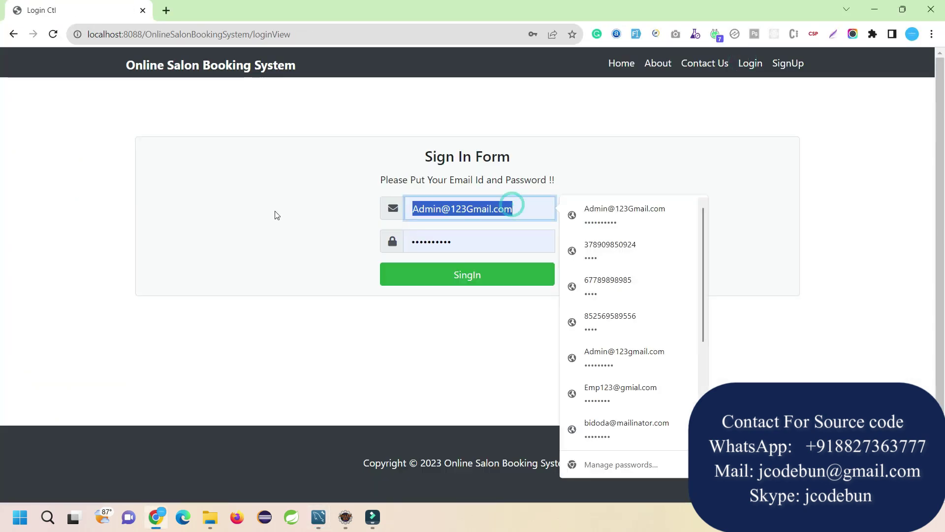
{"action": "key", "text": "ctrl+v"}
{"action": "key", "text": "alt+Tab"}
{"action": "double_click", "coordinate": [466, 321]}
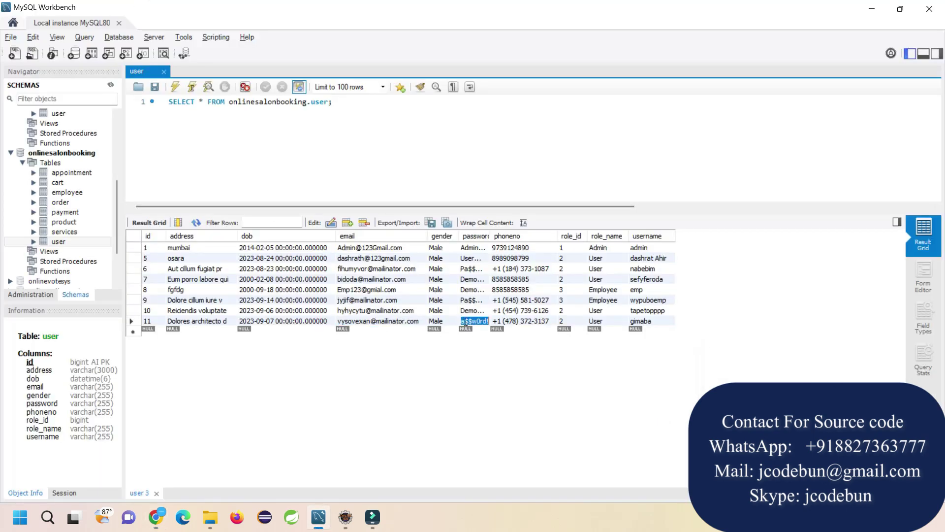
{"action": "key", "text": "ctrl+c"}
{"action": "key", "text": "alt+Tab"}
Paste the password, sign in, let Chrome save the login, and browse the men's services.
{"action": "left_click", "coordinate": [449, 246]}
{"action": "key", "text": "ctrl+a"}
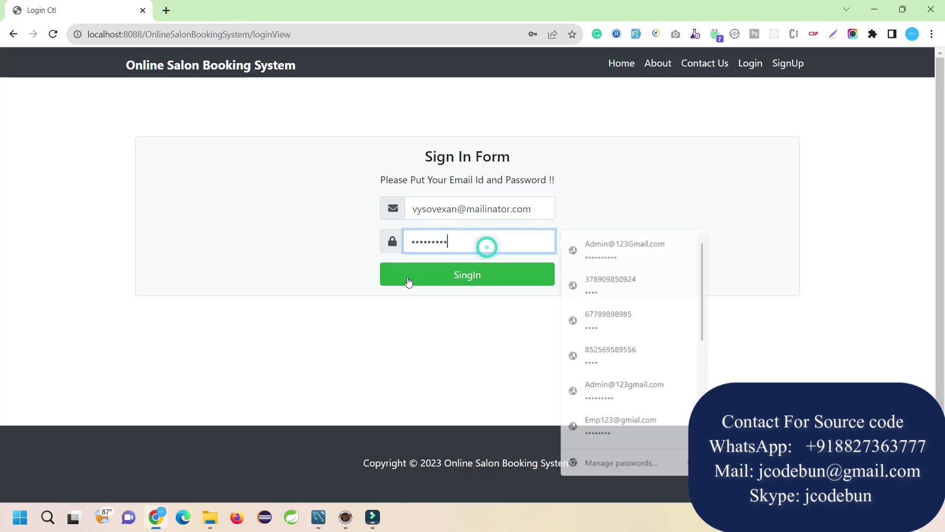
{"action": "key", "text": "ctrl+v"}
{"action": "left_click", "coordinate": [423, 283]}
{"action": "left_click", "coordinate": [512, 207]}
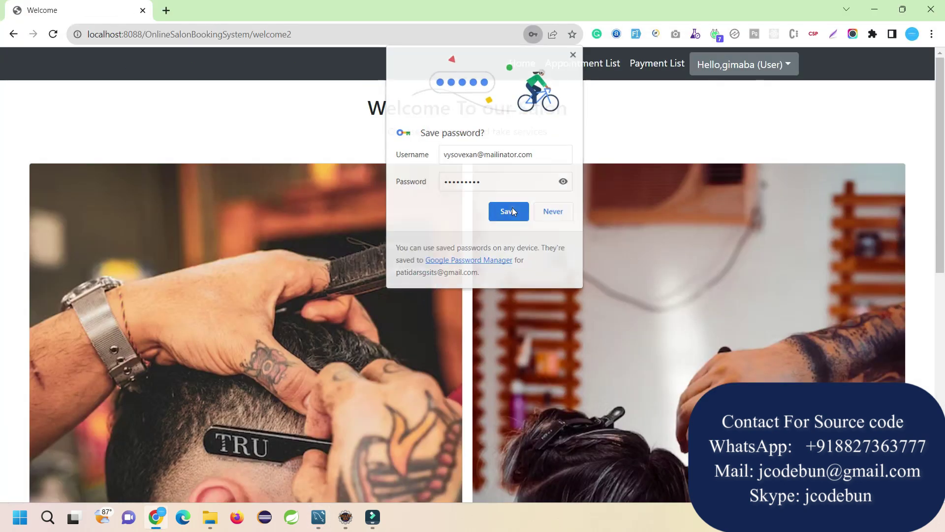
{"action": "left_click", "coordinate": [523, 63]}
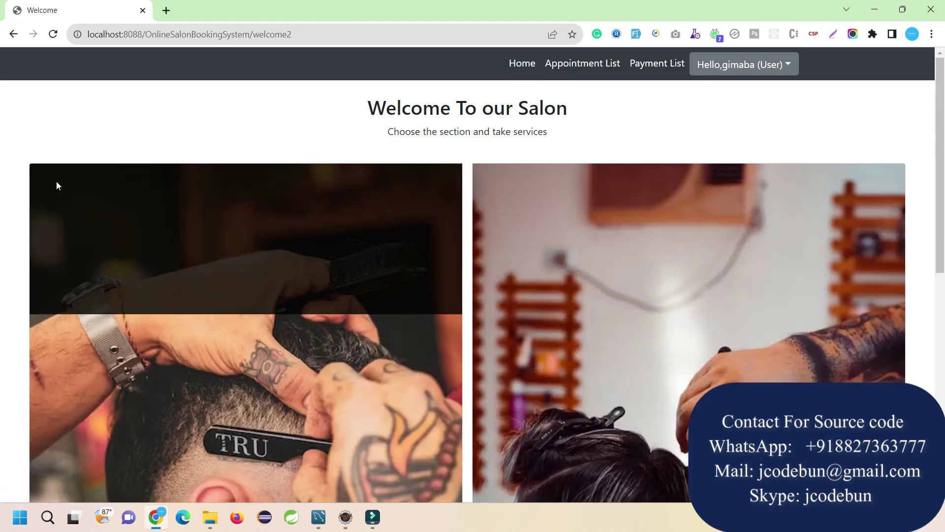
{"action": "left_click", "coordinate": [76, 181]}
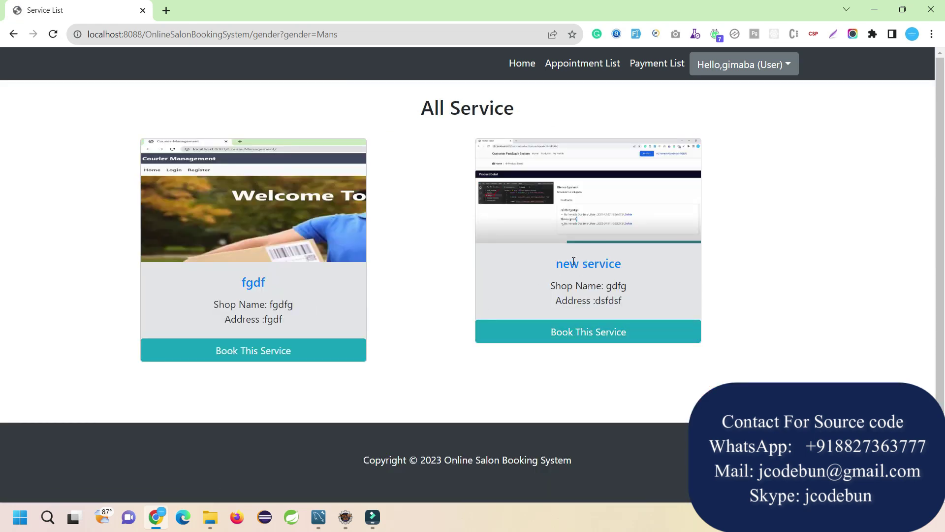
Book the men's 'new service' with its 'cgdf rgd' product and review the employee list.
{"action": "left_click", "coordinate": [565, 333]}
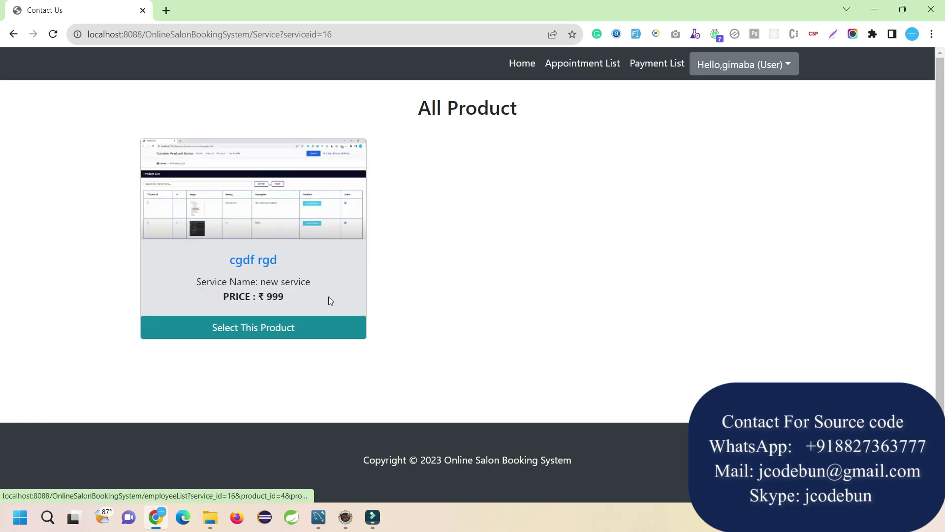
{"action": "left_click", "coordinate": [255, 334]}
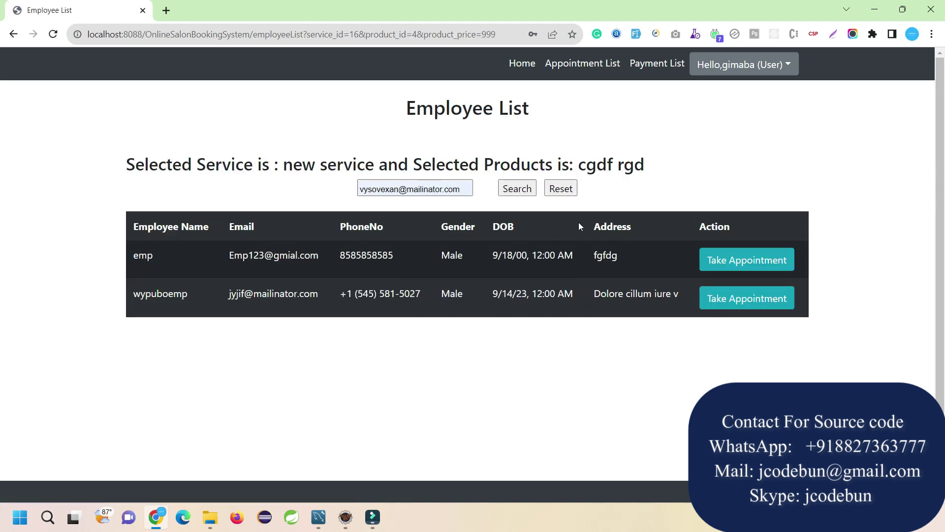
{"action": "scroll", "coordinate": [205, 257], "scroll_direction": "down", "scroll_amount": 2}
{"action": "scroll", "coordinate": [236, 181], "scroll_direction": "up", "scroll_amount": 2}
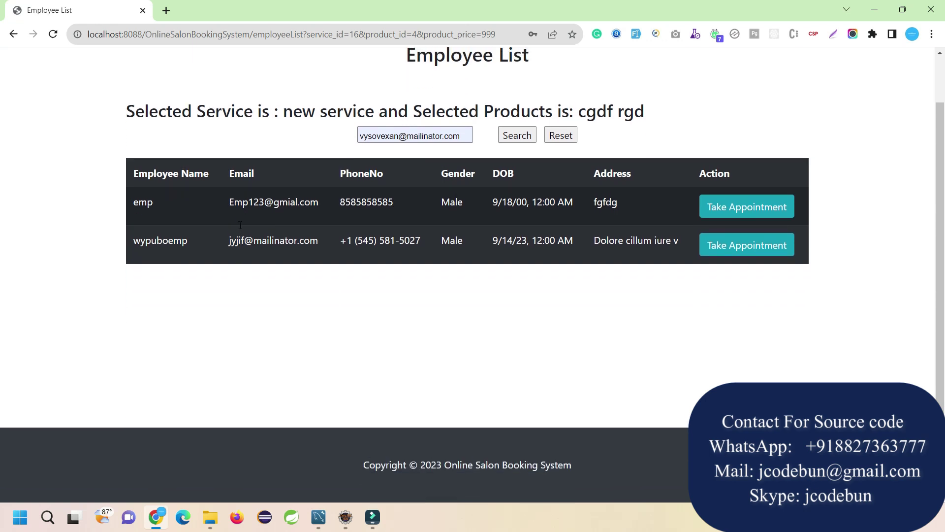
{"action": "left_click_drag", "start_coordinate": [321, 164], "coordinate": [388, 165]}
{"action": "left_click_drag", "start_coordinate": [494, 165], "coordinate": [587, 165]}
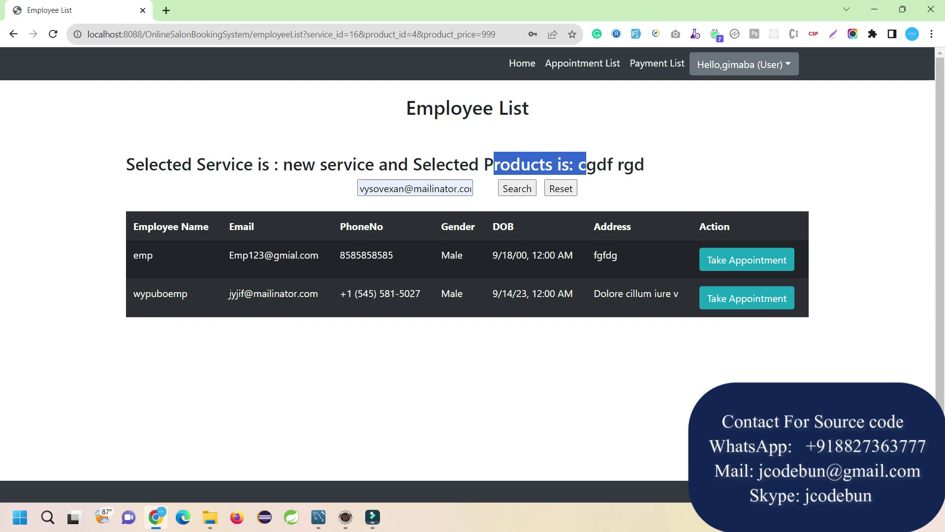
{"action": "left_click_drag", "start_coordinate": [139, 256], "coordinate": [159, 253]}
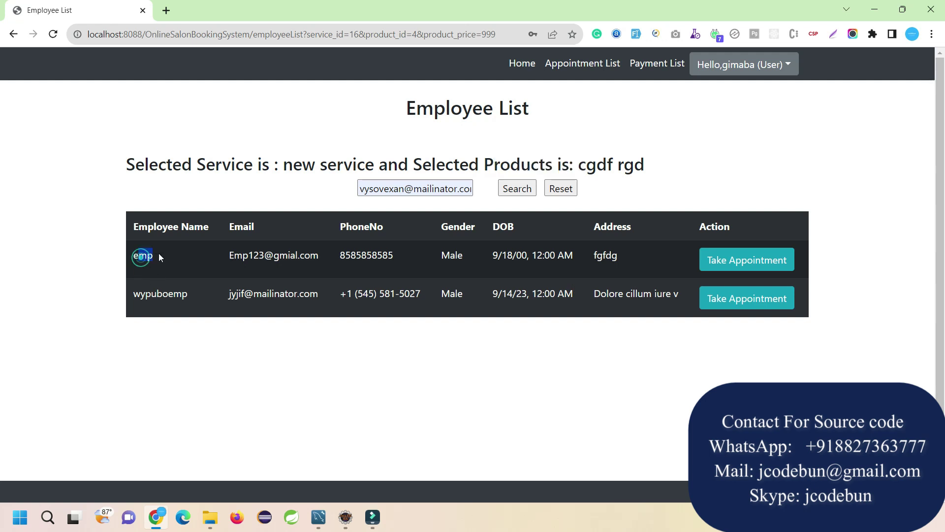
Take an appointment with the first employee starting 9/25/2023 at 02:47 PM.
{"action": "left_click", "coordinate": [760, 265]}
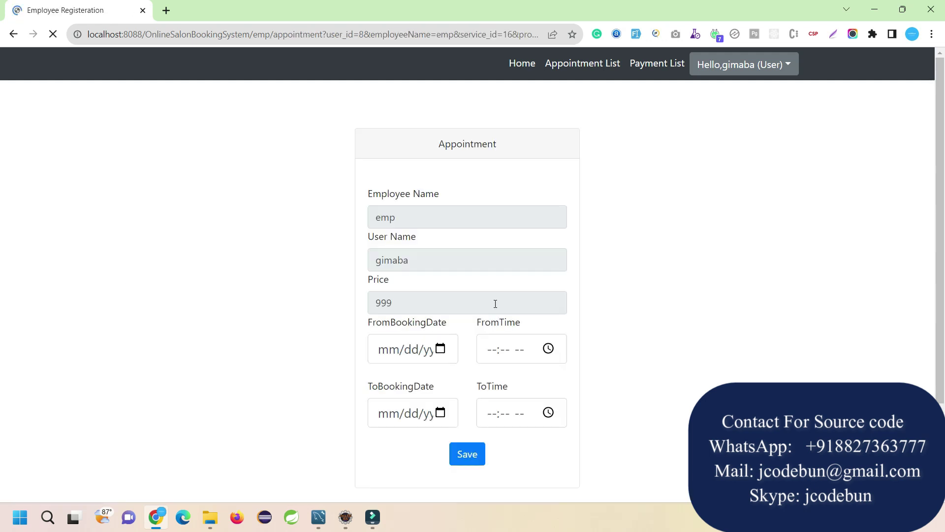
{"action": "left_click", "coordinate": [439, 348]}
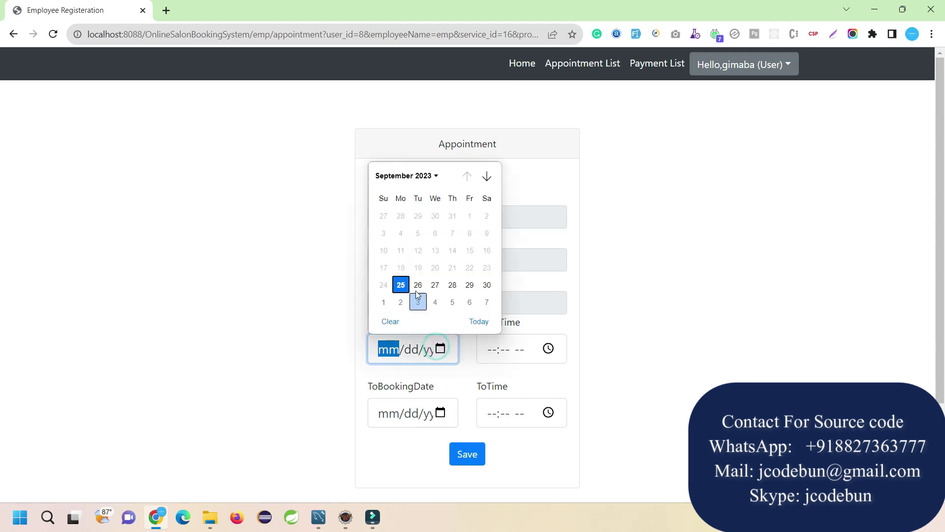
{"action": "left_click", "coordinate": [400, 283]}
{"action": "left_click", "coordinate": [549, 348]}
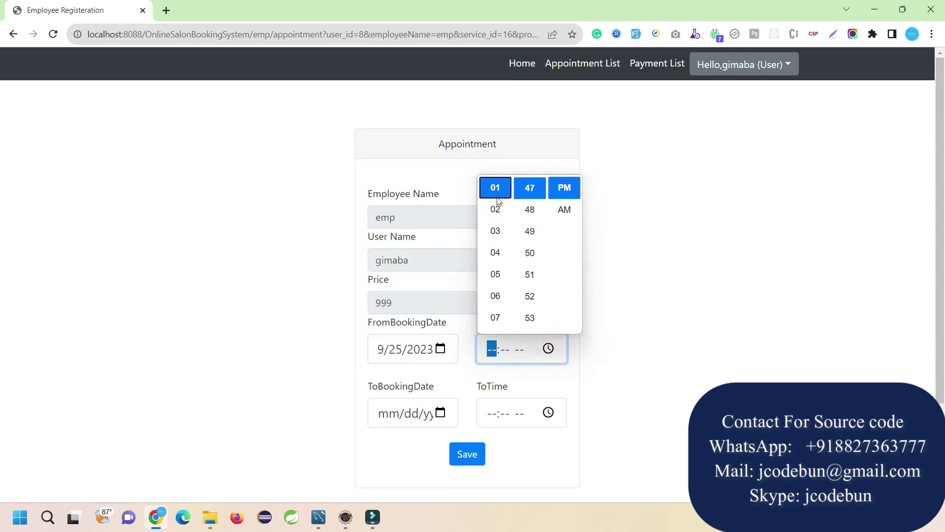
{"action": "left_click", "coordinate": [498, 206]}
{"action": "left_click", "coordinate": [252, 345]}
Set the appointment end to 9/25/2023 at 03:48 PM and save it.
{"action": "left_click", "coordinate": [439, 412]}
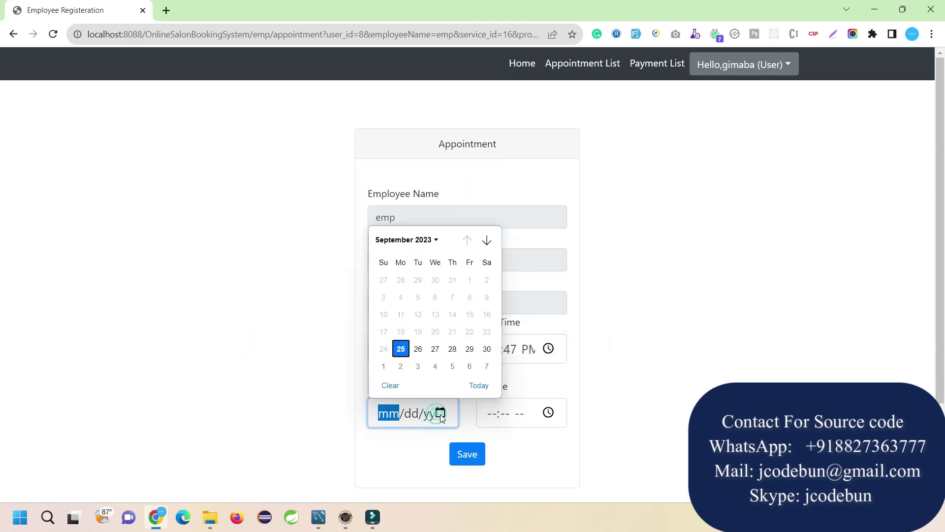
{"action": "left_click", "coordinate": [401, 349]}
{"action": "left_click", "coordinate": [549, 412]}
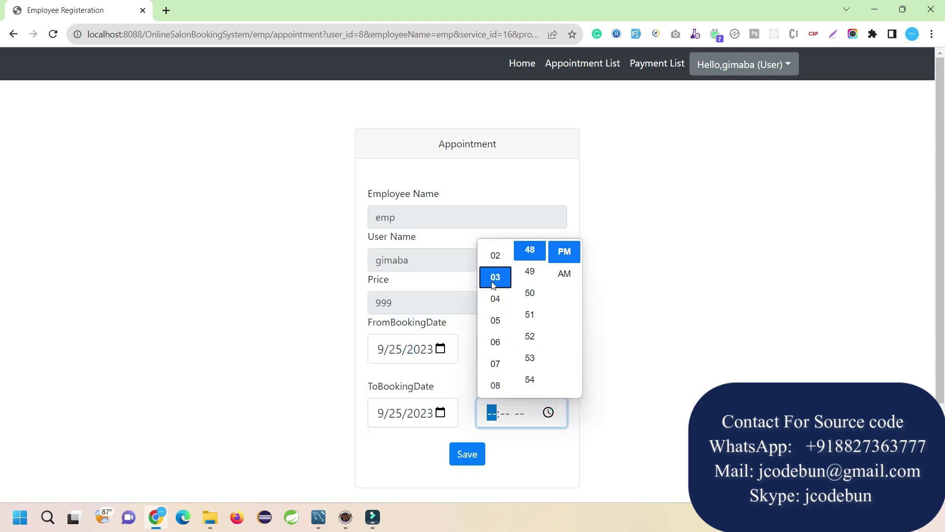
{"action": "left_click", "coordinate": [494, 279]}
{"action": "left_click", "coordinate": [325, 338]}
{"action": "left_click", "coordinate": [464, 454]}
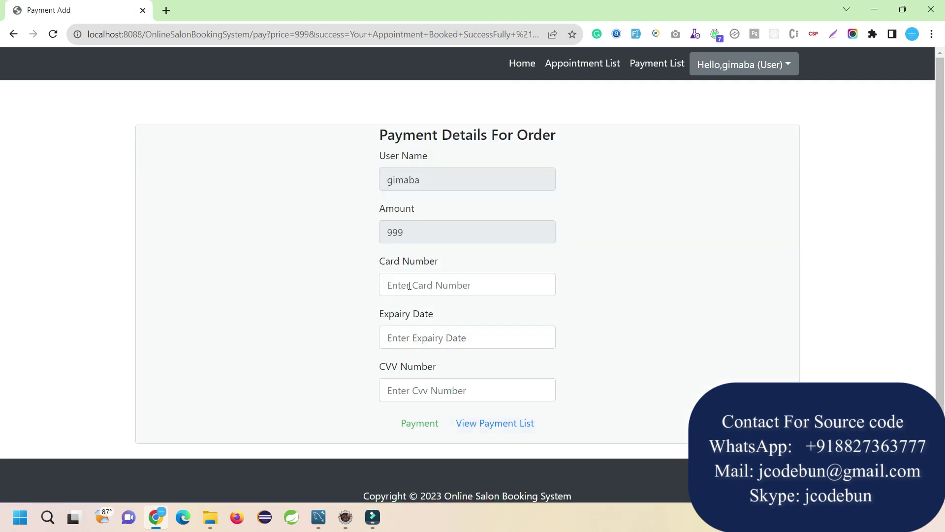
Enter the card number, expiry 03/2029 and CVV, then submit the 999 payment.
{"action": "left_click", "coordinate": [409, 285]}
{"action": "type", "text": "757575675"}
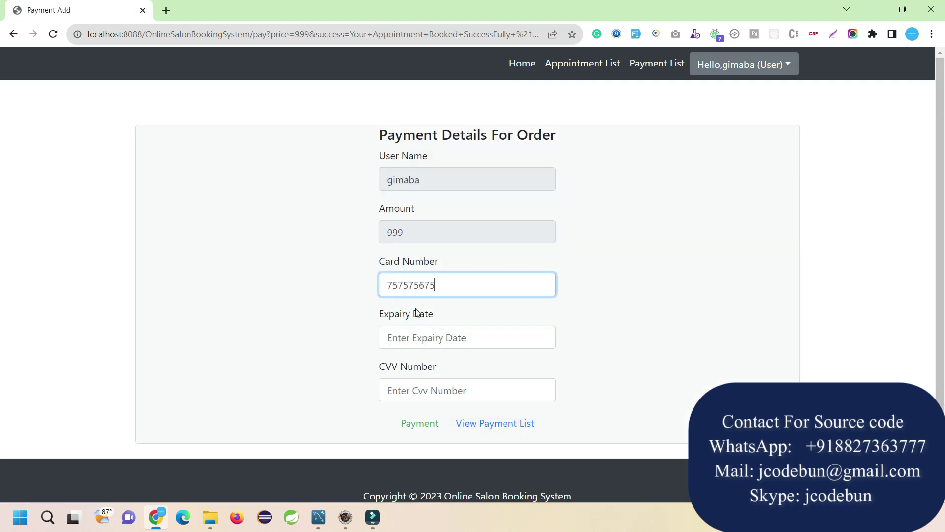
{"action": "left_click", "coordinate": [420, 340]}
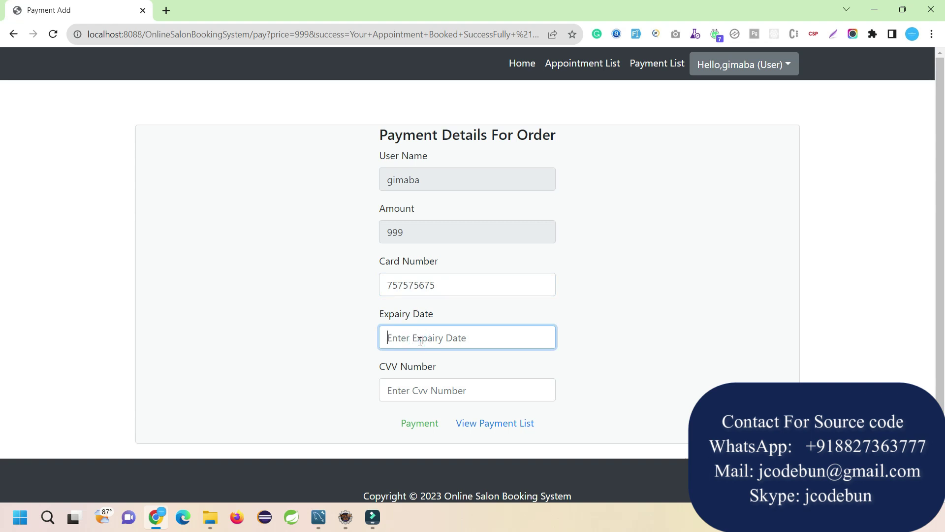
{"action": "type", "text": "03/2029"}
{"action": "left_click", "coordinate": [410, 394]}
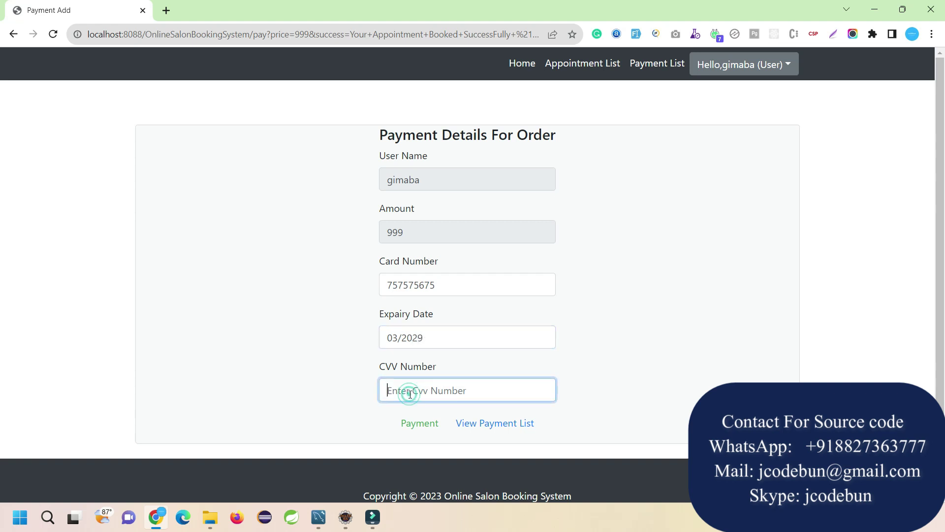
{"action": "type", "text": "123"}
{"action": "left_click", "coordinate": [419, 423]}
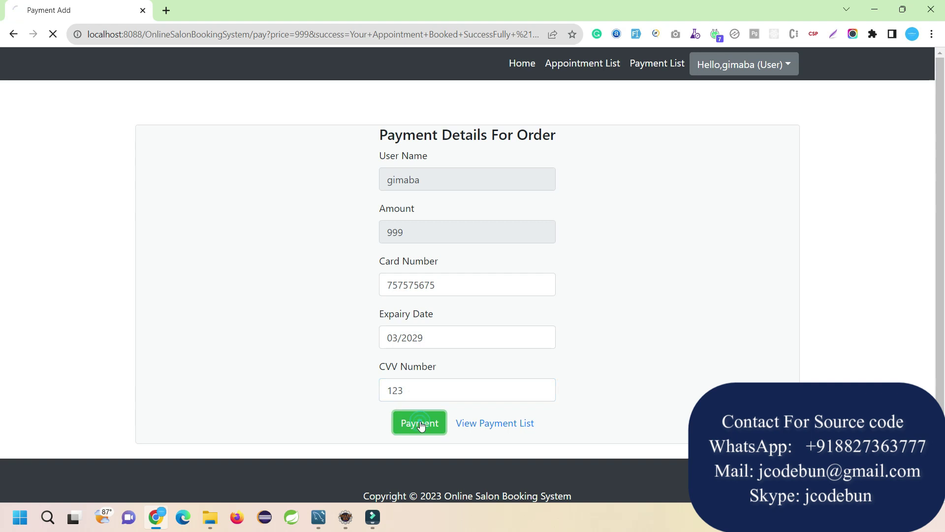
Review the Appointment List's new booking with status book, and the Payment List.
{"action": "left_click", "coordinate": [583, 73]}
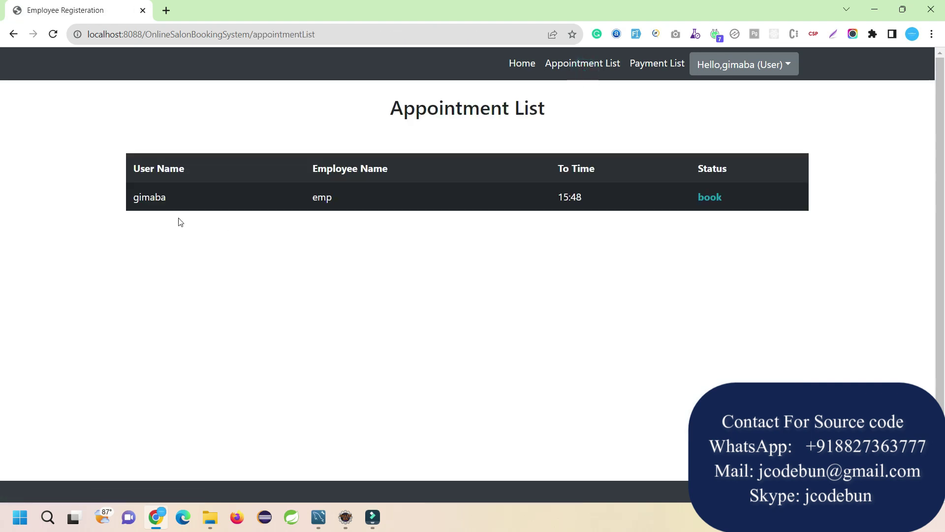
{"action": "left_click_drag", "start_coordinate": [145, 197], "coordinate": [763, 194]}
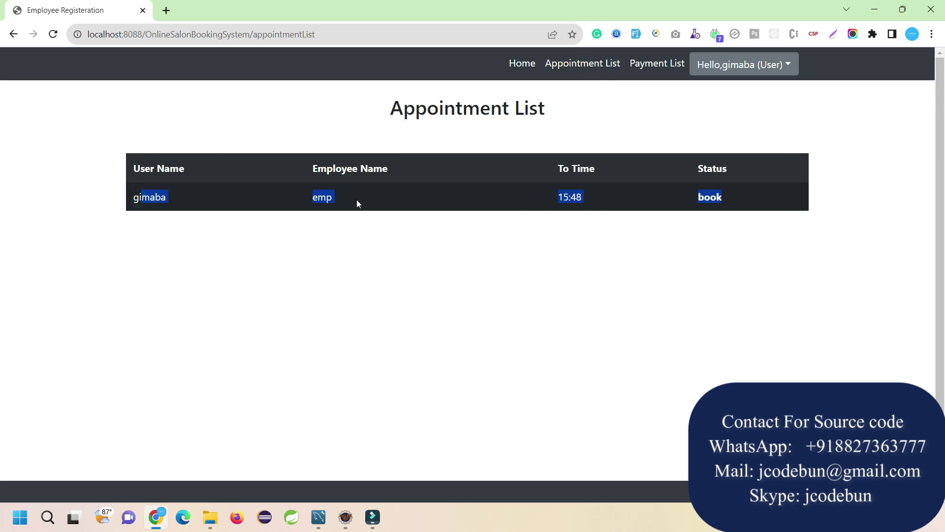
{"action": "left_click", "coordinate": [648, 60]}
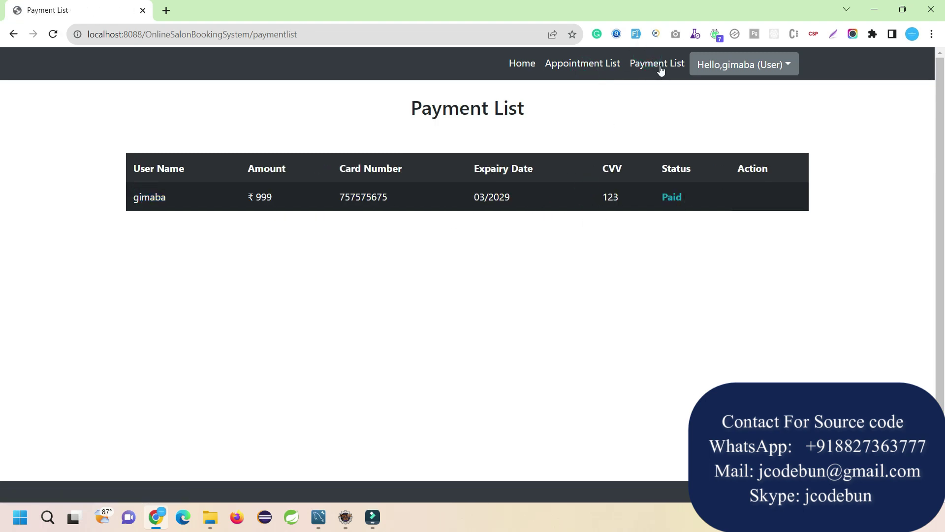
{"action": "left_click", "coordinate": [589, 67]}
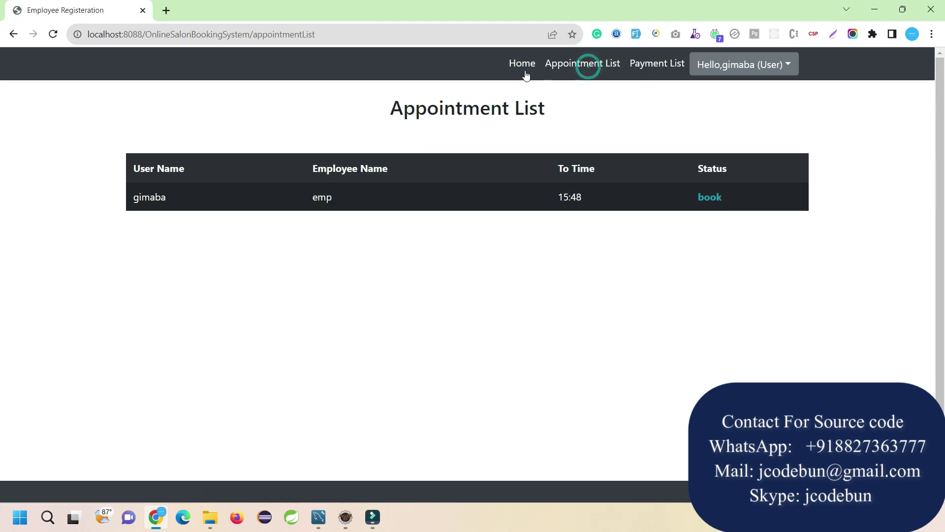
{"action": "double_click", "coordinate": [692, 193]}
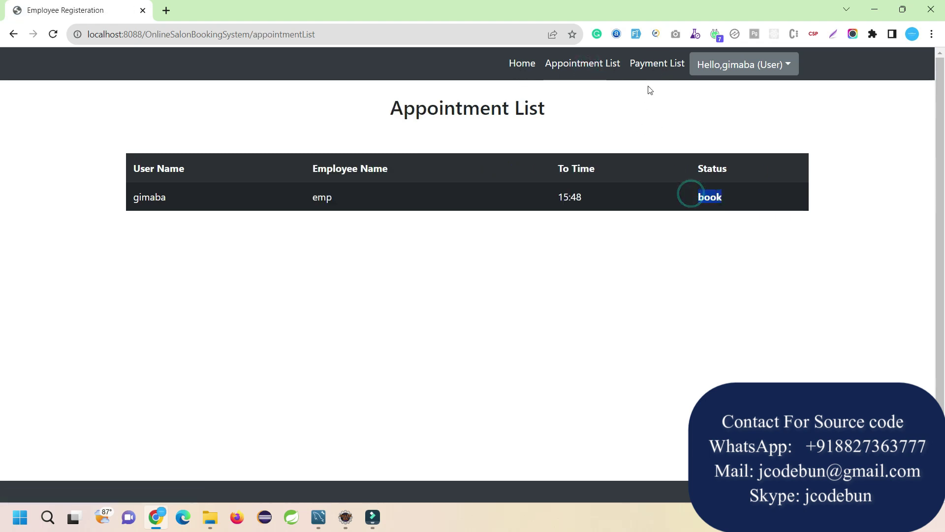
{"action": "left_click", "coordinate": [679, 66]}
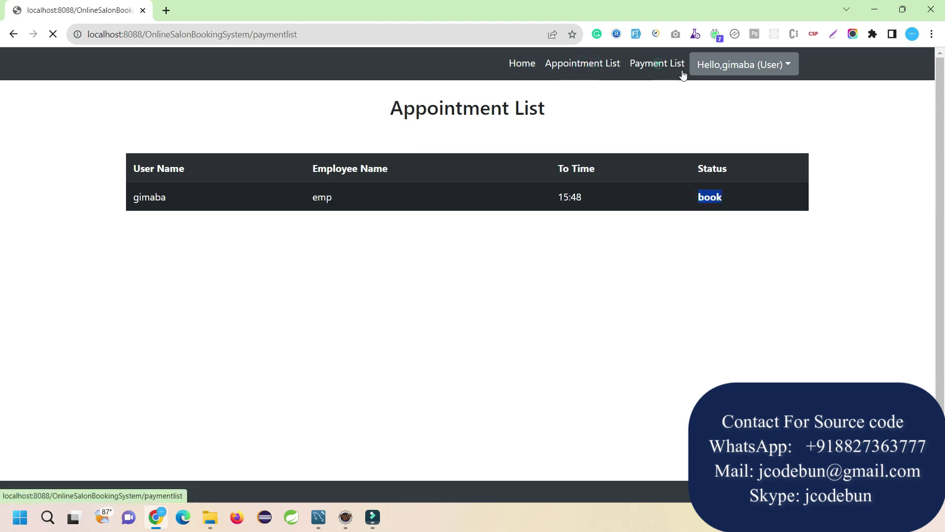
{"action": "left_click", "coordinate": [649, 65]}
{"action": "left_click", "coordinate": [601, 69]}
View the My Profile and Change Password pages, then log out of the customer account.
{"action": "left_click", "coordinate": [719, 69]}
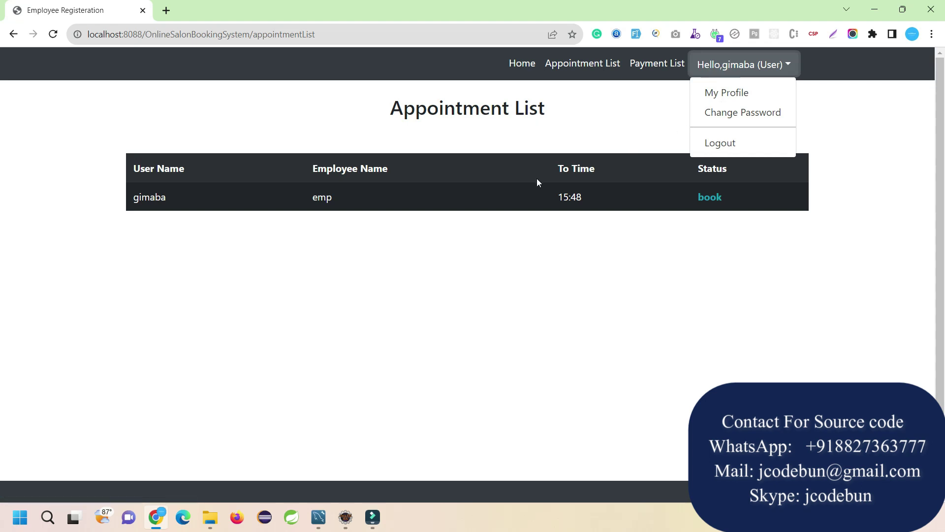
{"action": "left_click", "coordinate": [276, 220]}
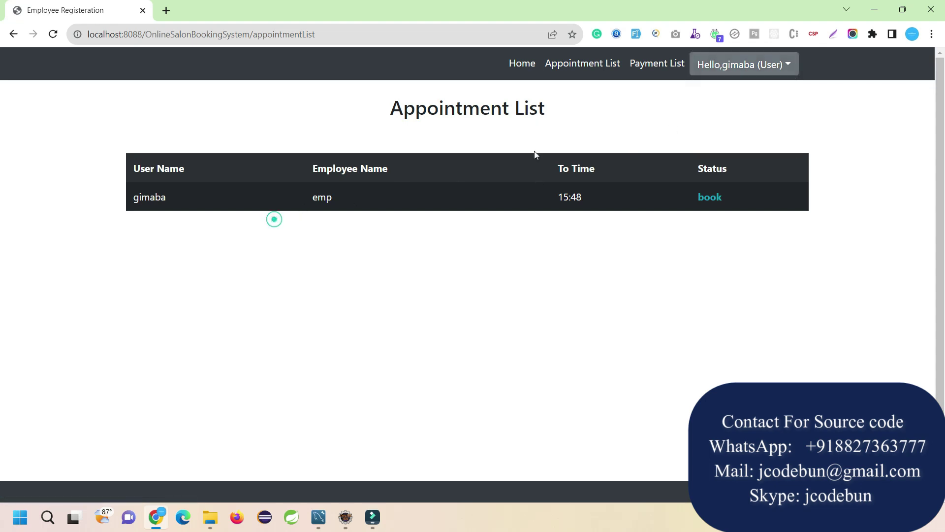
{"action": "left_click", "coordinate": [712, 74]}
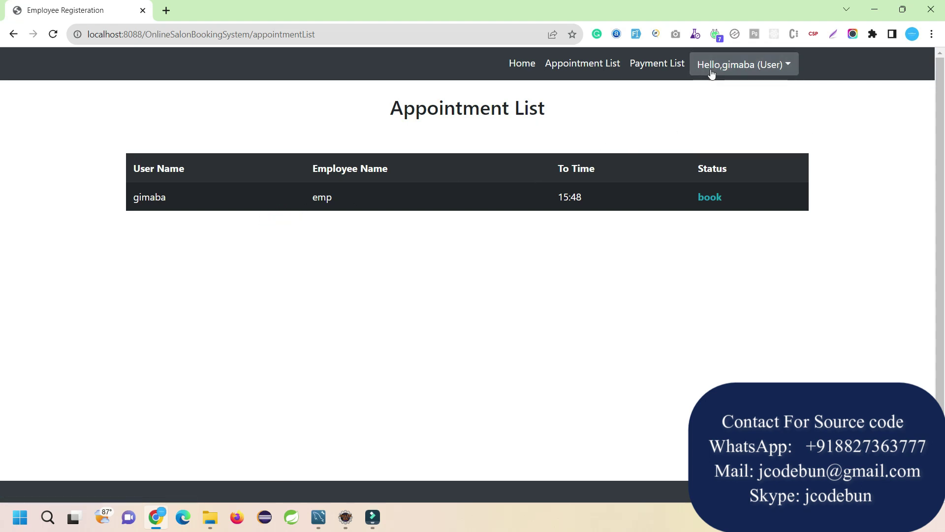
{"action": "left_click", "coordinate": [711, 73]}
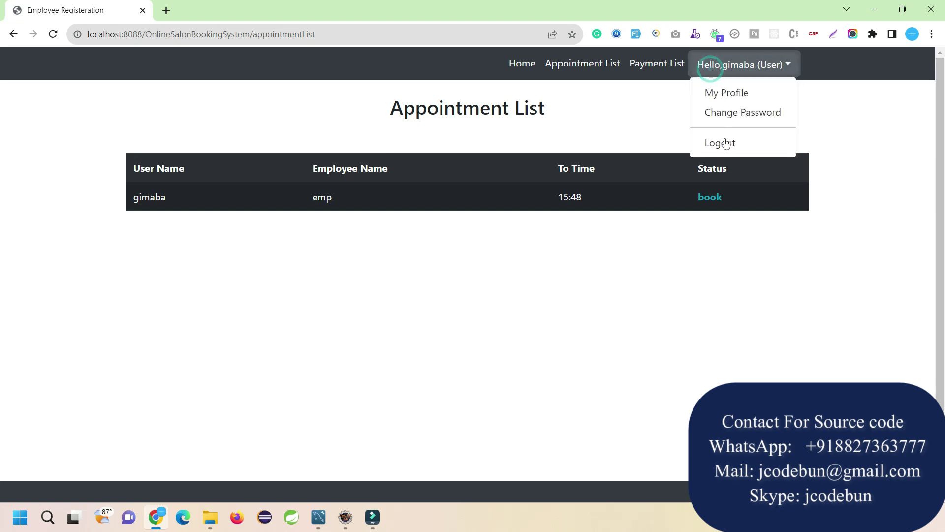
{"action": "left_click", "coordinate": [713, 95]}
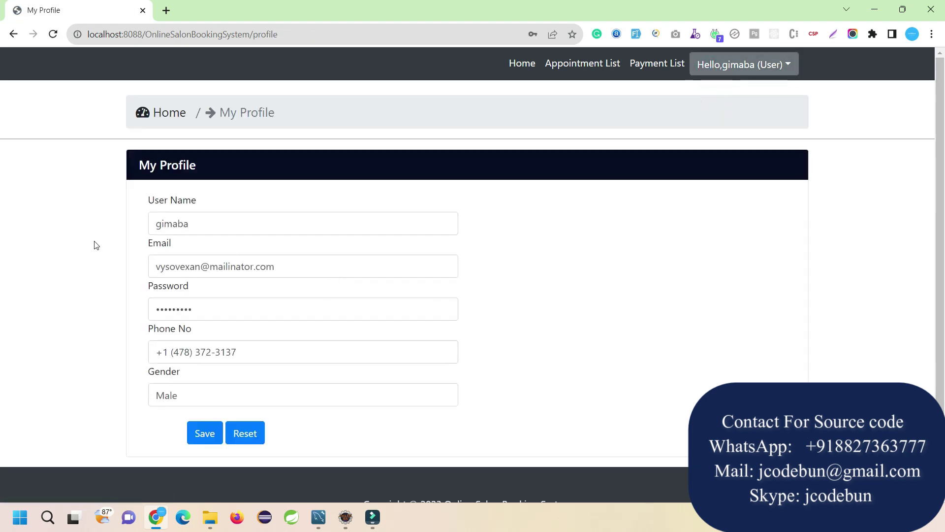
{"action": "left_click", "coordinate": [775, 64]}
{"action": "left_click", "coordinate": [758, 113]}
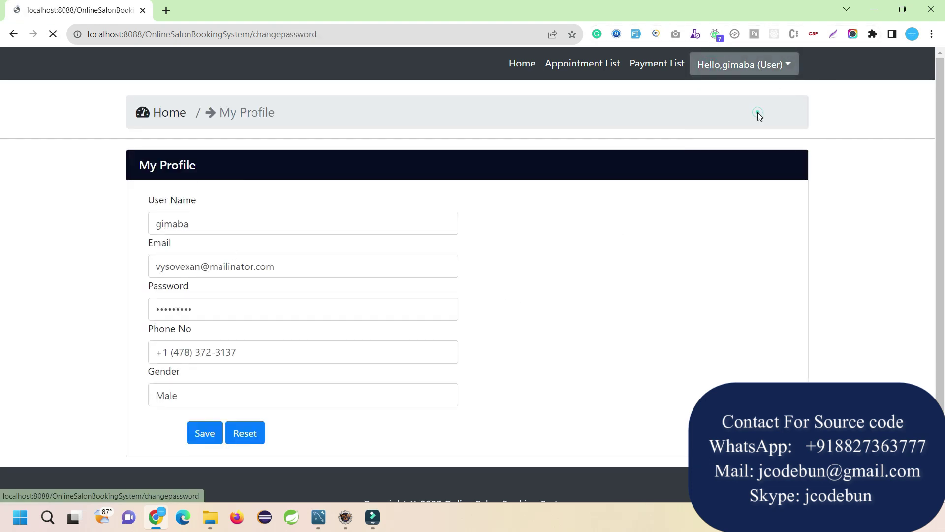
{"action": "left_click", "coordinate": [741, 65]}
{"action": "left_click", "coordinate": [737, 148]}
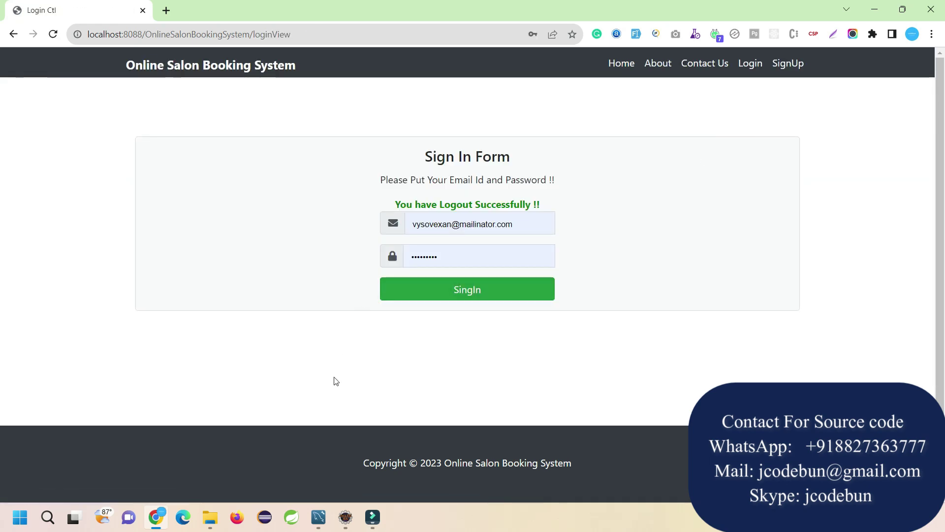
Copy the employee's e-mail from the Workbench user table and select the sign-in e-mail field.
{"action": "left_click", "coordinate": [325, 519]}
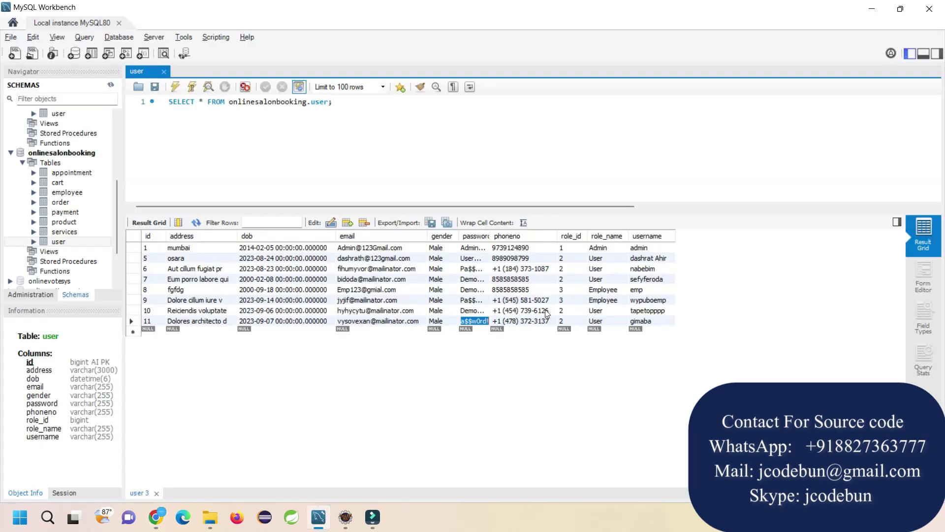
{"action": "double_click", "coordinate": [381, 290]}
{"action": "key", "text": "ctrl+c"}
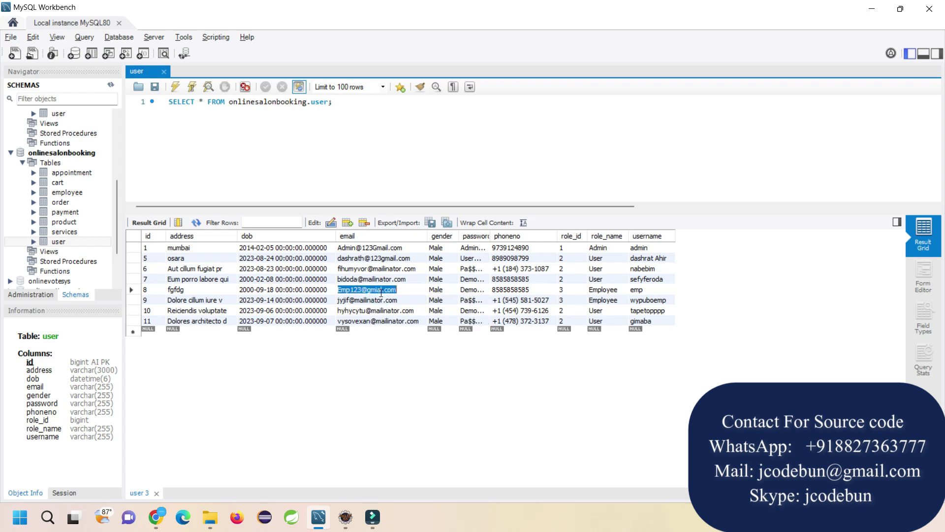
{"action": "key", "text": "alt+Tab"}
{"action": "left_click_drag", "start_coordinate": [523, 224], "coordinate": [412, 225]}
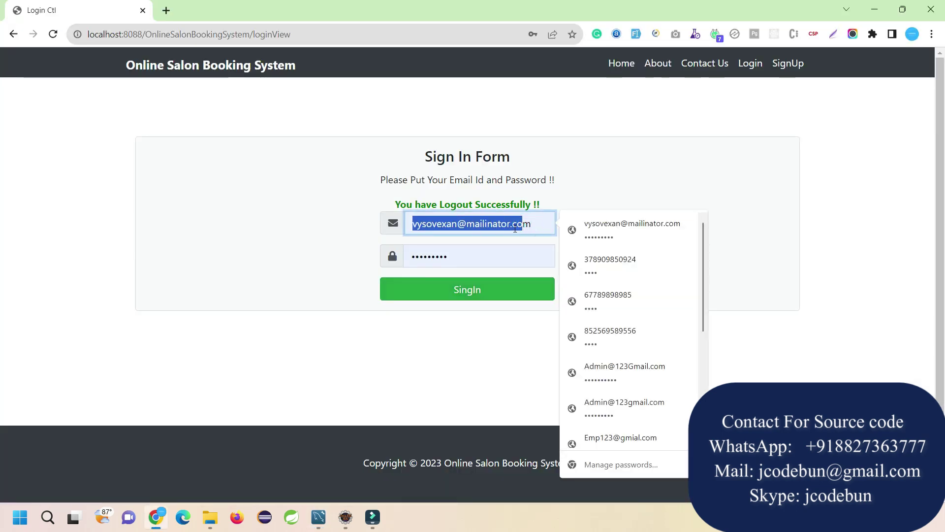
Sign in as the employee with the saved password and confirm the 15:48 booking.
{"action": "left_click_drag", "start_coordinate": [515, 228], "coordinate": [390, 236]}
{"action": "key", "text": "ctrl+v"}
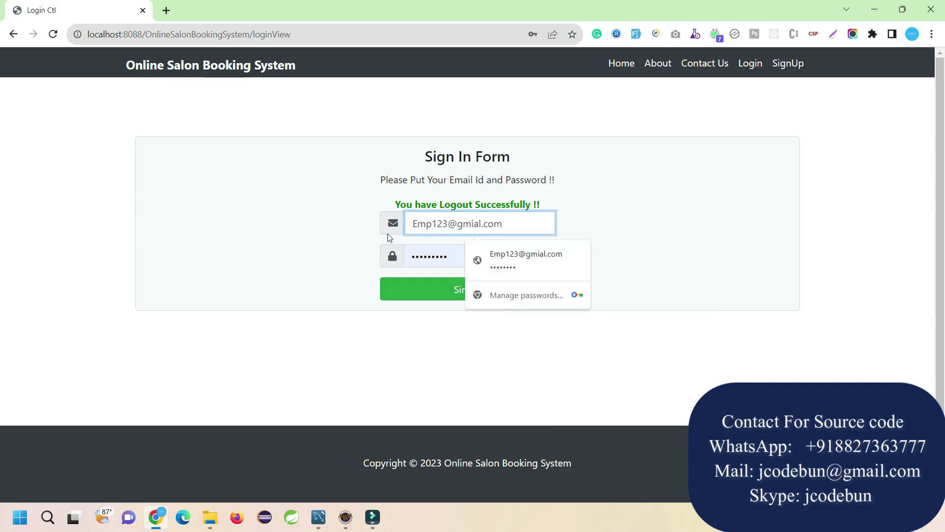
{"action": "left_click", "coordinate": [525, 251]}
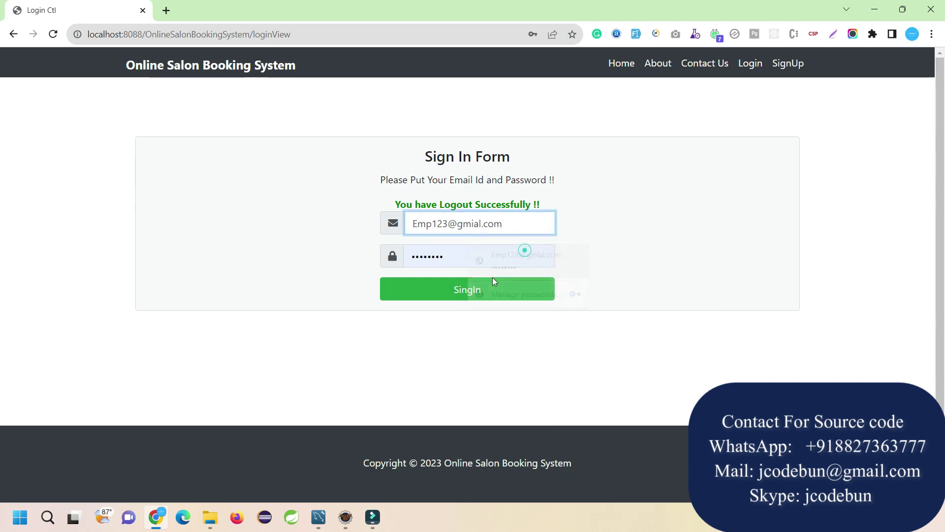
{"action": "left_click", "coordinate": [478, 289]}
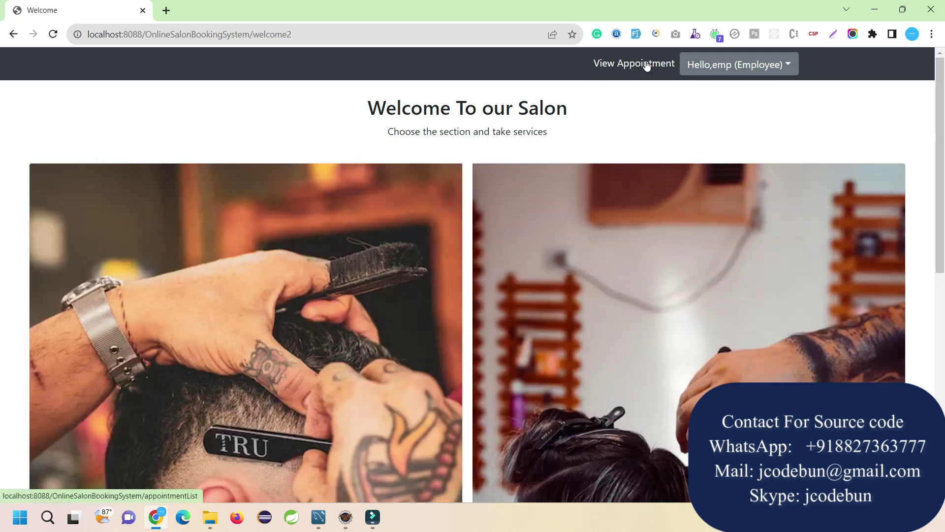
{"action": "left_click", "coordinate": [647, 65]}
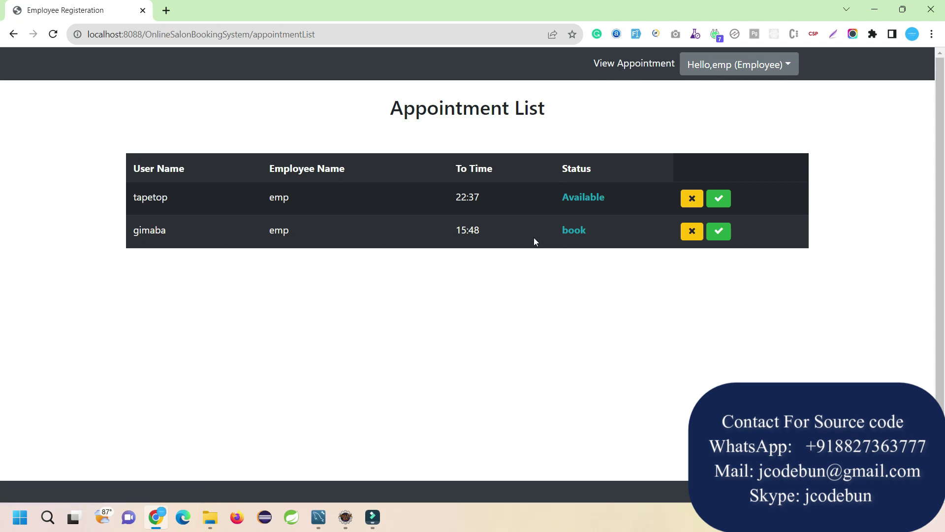
{"action": "left_click", "coordinate": [719, 231]}
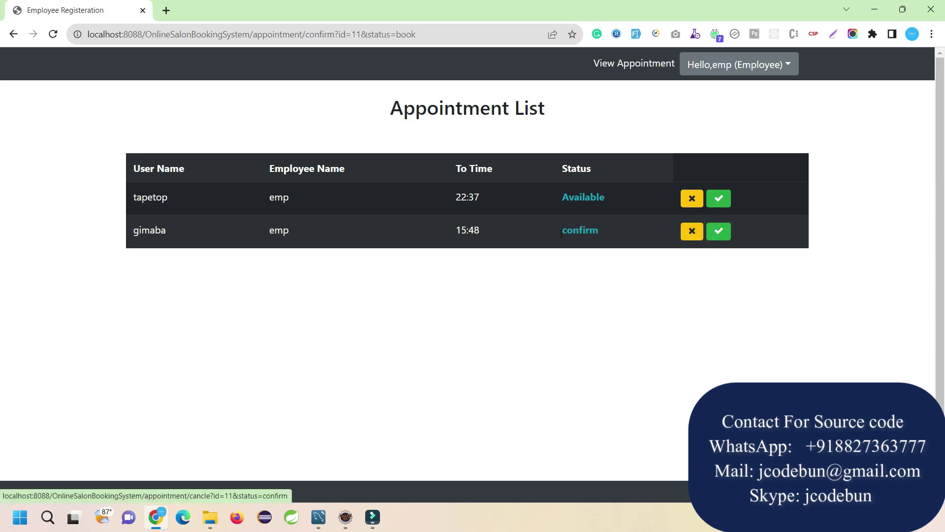
Cancel the 15:48 appointment, then confirm it again.
{"action": "left_click_drag", "start_coordinate": [554, 233], "coordinate": [603, 253]}
{"action": "left_click", "coordinate": [692, 232]}
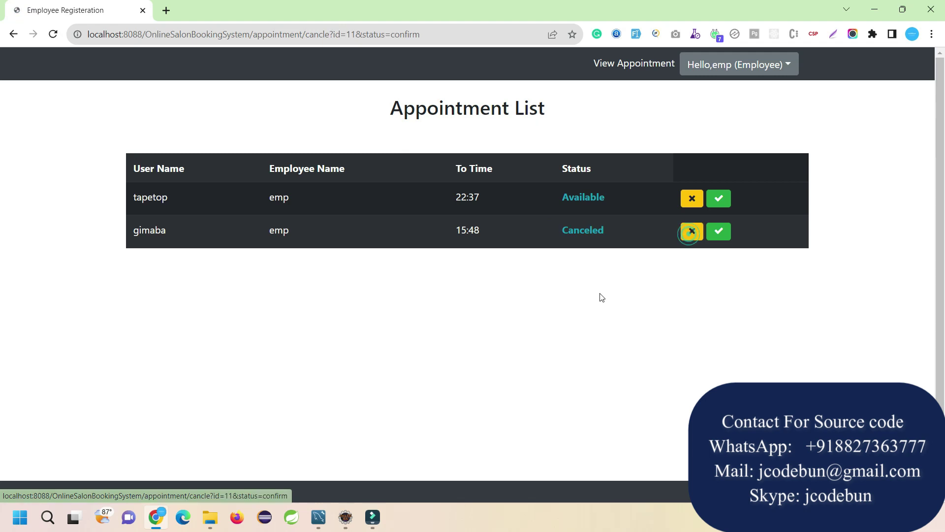
{"action": "left_click", "coordinate": [718, 233]}
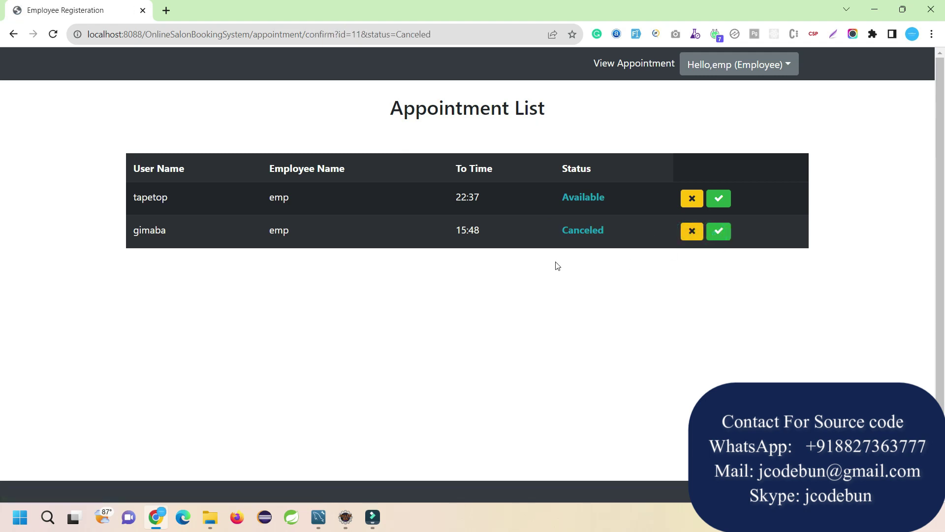
{"action": "left_click", "coordinate": [718, 231]}
Point out the other booking's Available status and the 22:37 and 15:48 times.
{"action": "double_click", "coordinate": [563, 202]}
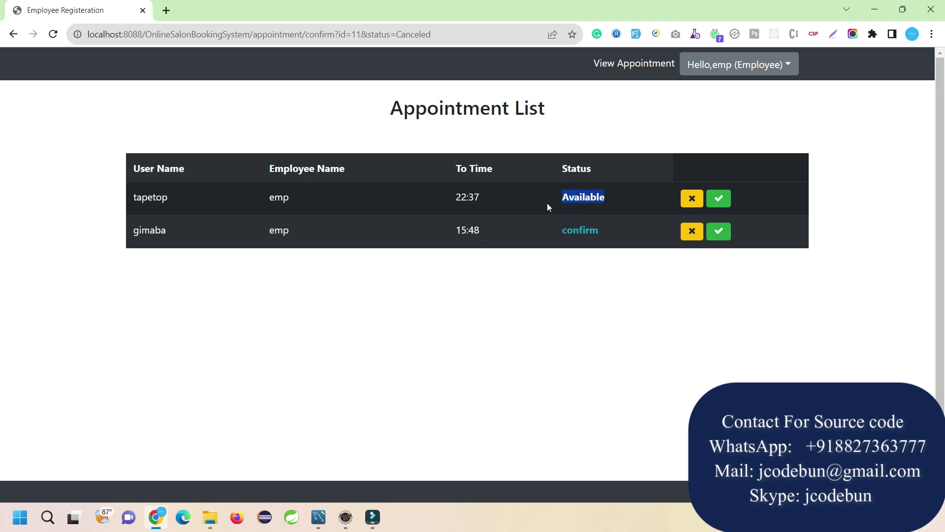
{"action": "left_click_drag", "start_coordinate": [455, 197], "coordinate": [481, 193]}
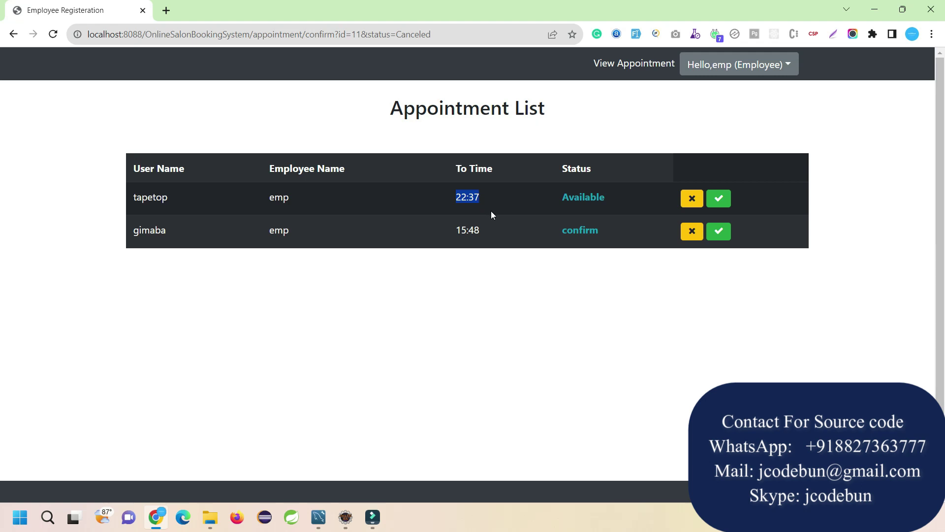
{"action": "left_click_drag", "start_coordinate": [460, 235], "coordinate": [474, 234]}
In Eclipse, expand the config and controller packages to show OnlineSalonBookingSystemConfig.java and AppointmentCtl.java through WelcomeCtl.java.
{"action": "left_click", "coordinate": [346, 517]}
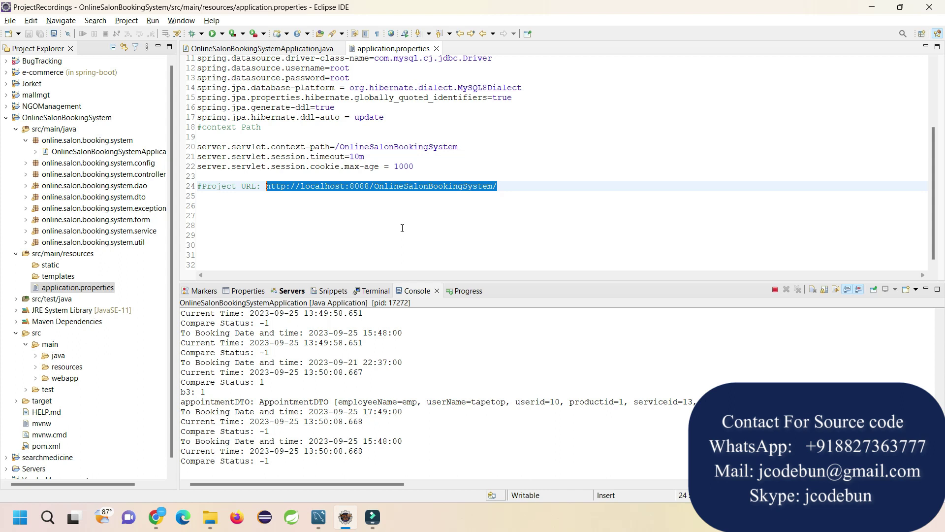
{"action": "left_click", "coordinate": [113, 165]}
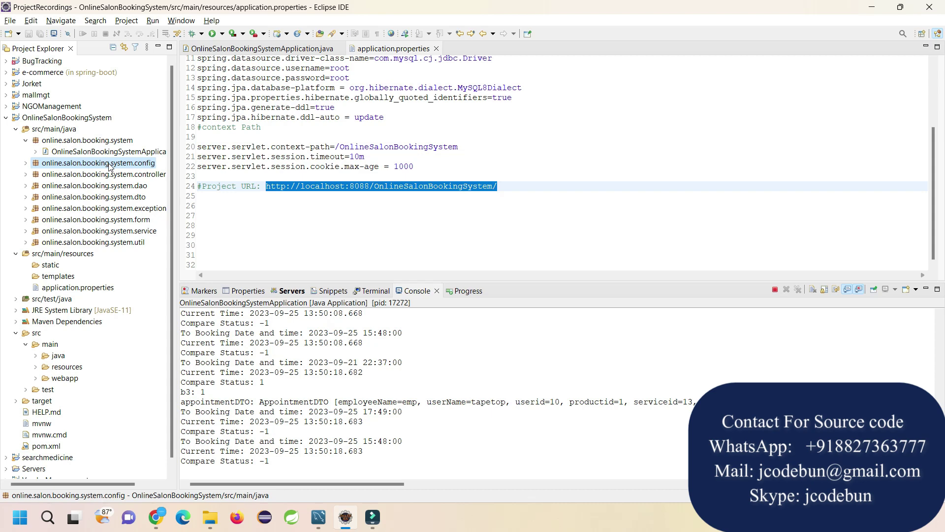
{"action": "double_click", "coordinate": [108, 164]}
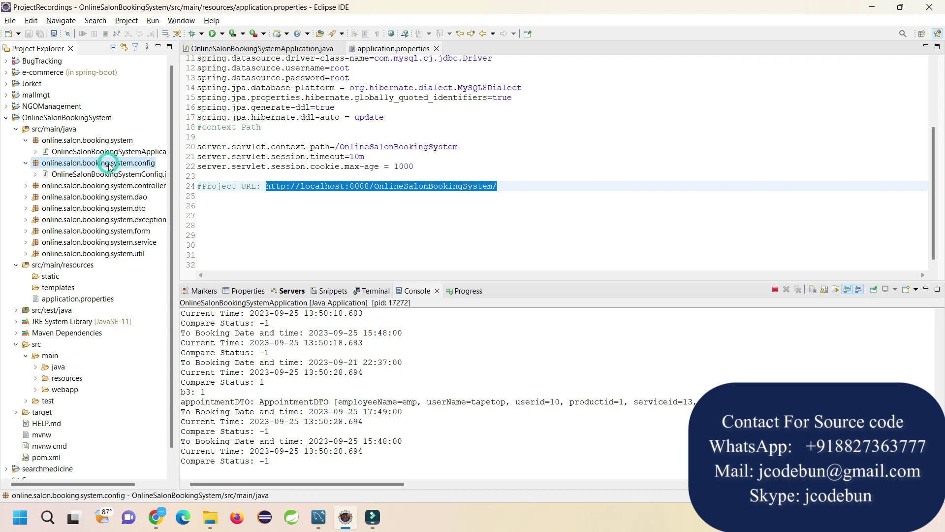
{"action": "double_click", "coordinate": [106, 187]}
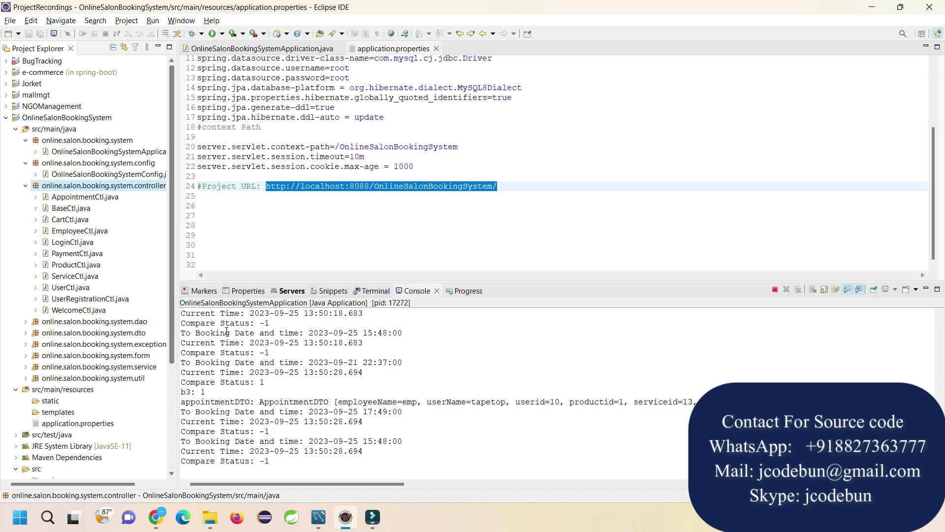